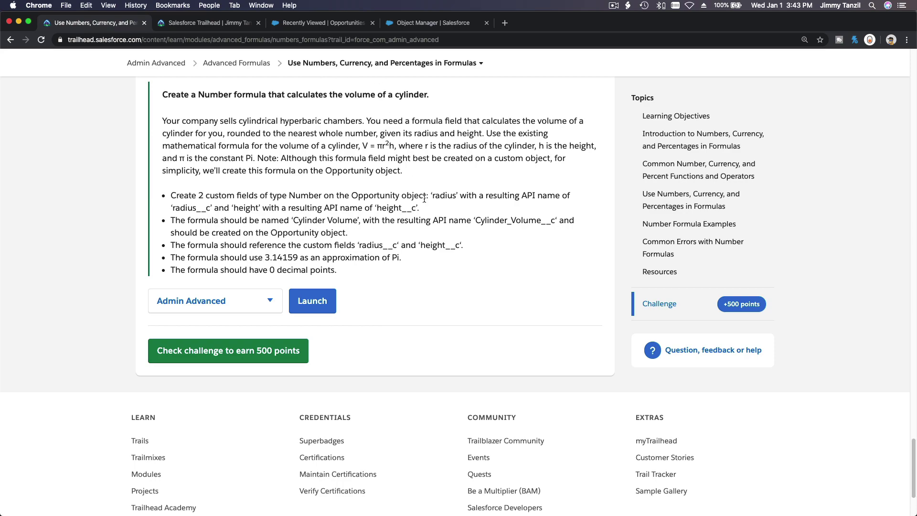
# Step: Scroll through the cylinder-volume challenge description to read its requirements
pyautogui.scroll(20, 424, 198)
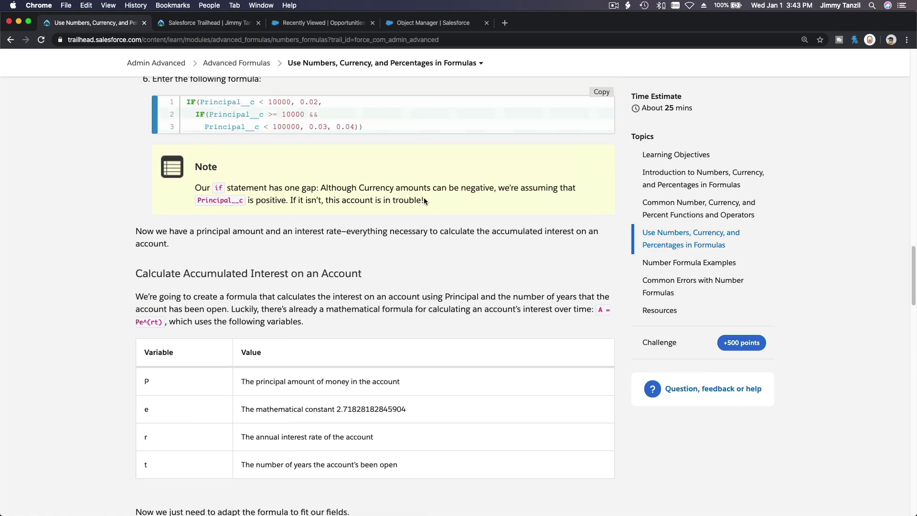
pyautogui.scroll(20, 424, 201)
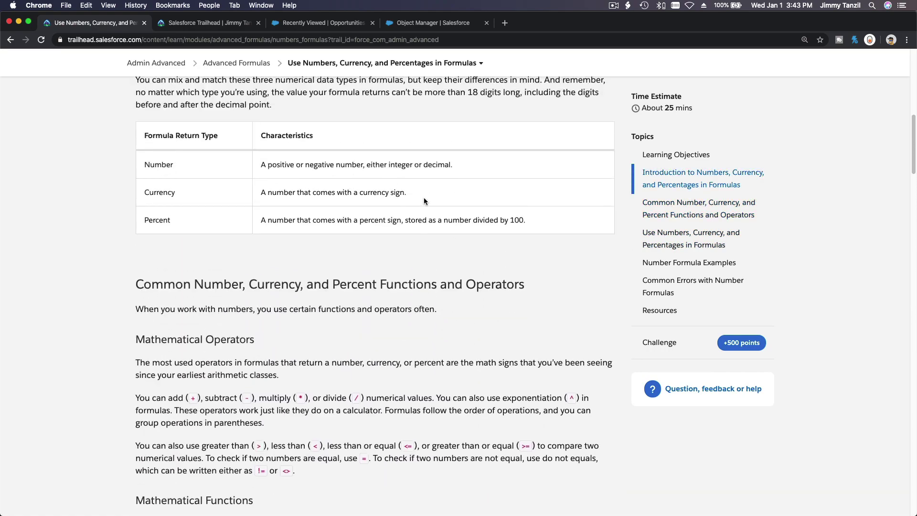
pyautogui.scroll(15, 424, 200)
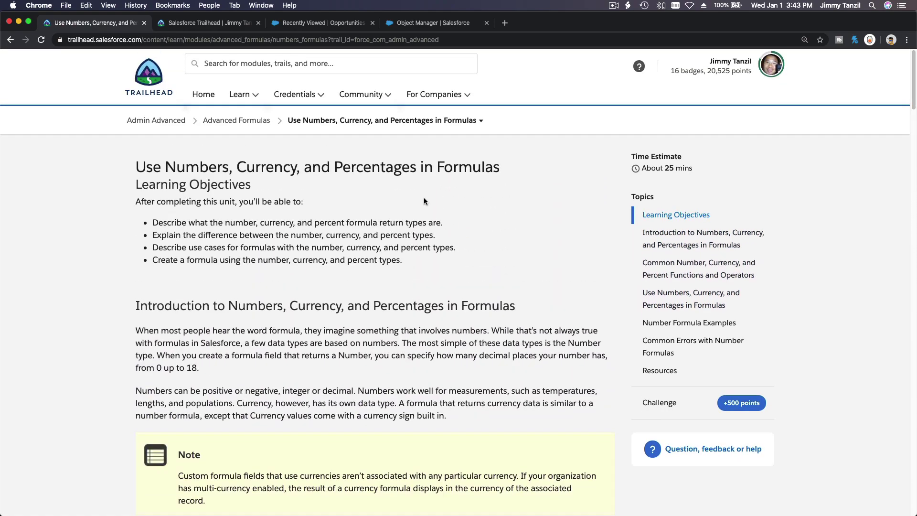
pyautogui.scroll(-15, 423, 196)
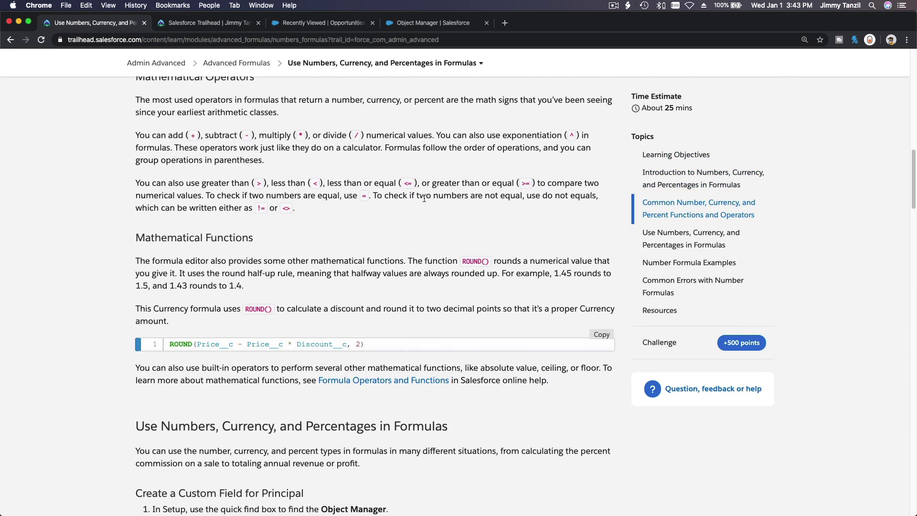
pyautogui.scroll(-5, 424, 197)
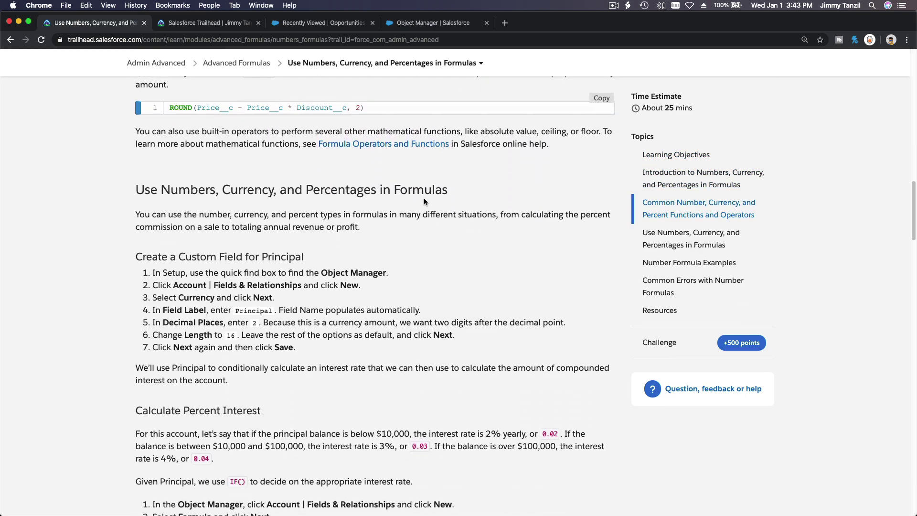
pyautogui.scroll(-7, 423, 197)
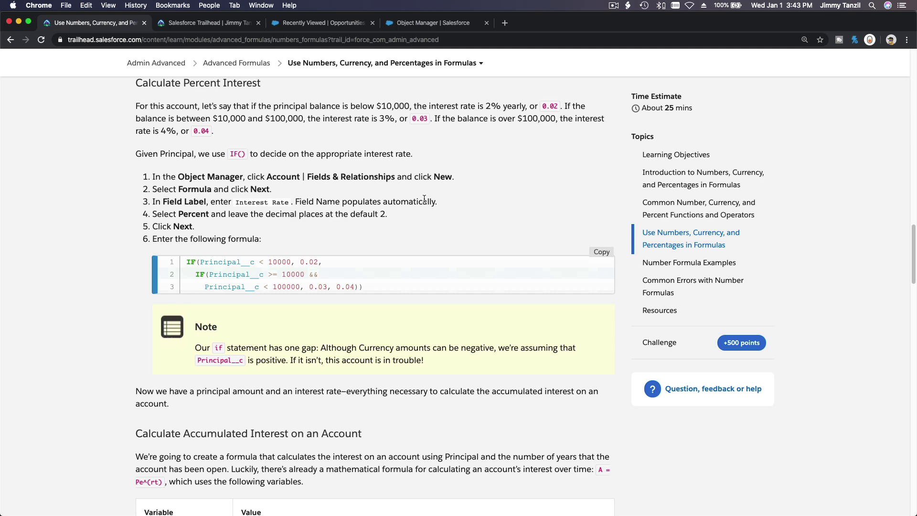
pyautogui.scroll(-9, 424, 199)
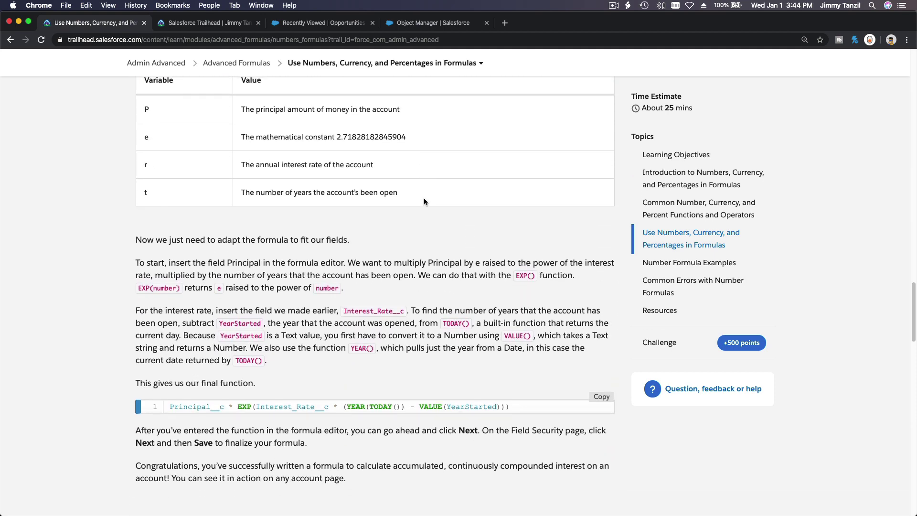
pyautogui.scroll(6, 423, 197)
pyautogui.scroll(11, 272, 285)
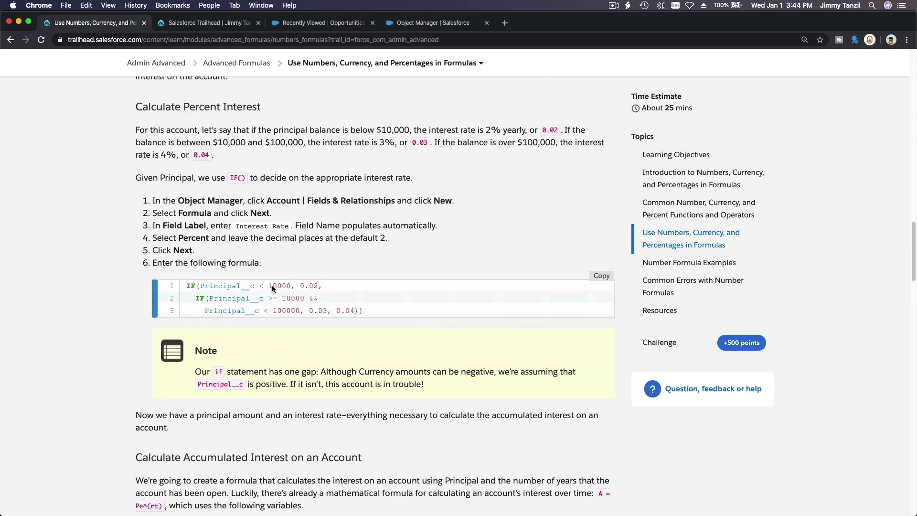
pyautogui.scroll(1, 272, 286)
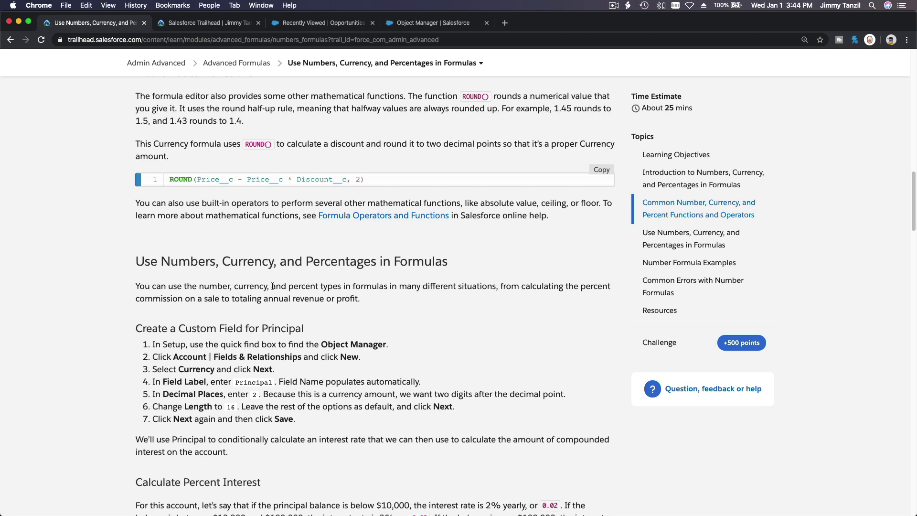
pyautogui.scroll(-9, 272, 286)
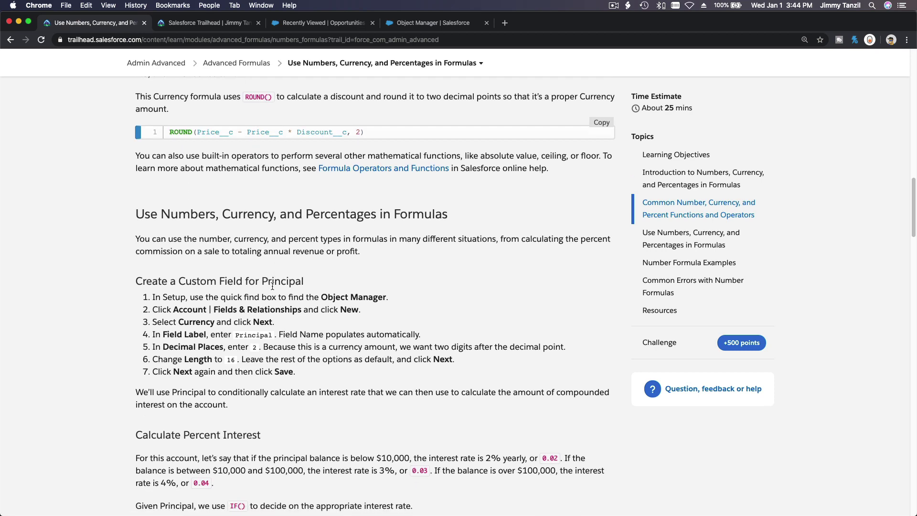
pyautogui.scroll(-1, 273, 288)
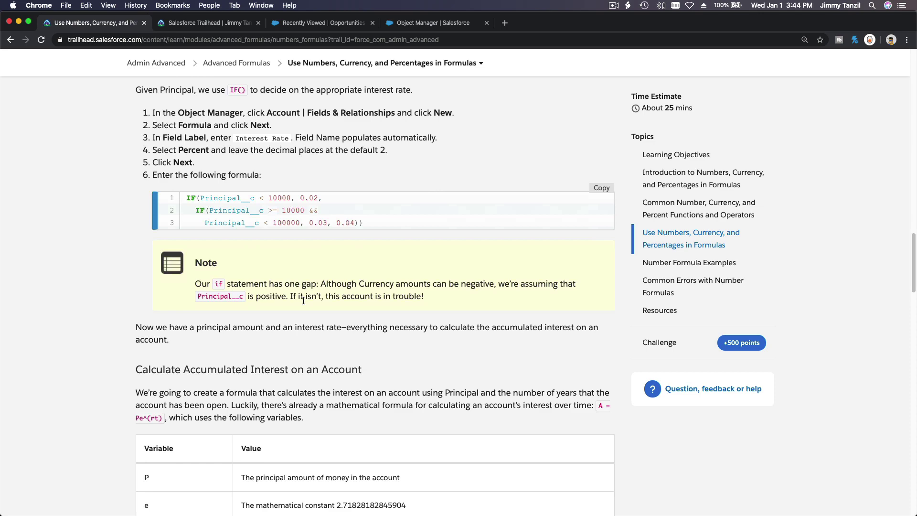
pyautogui.scroll(-7, 308, 346)
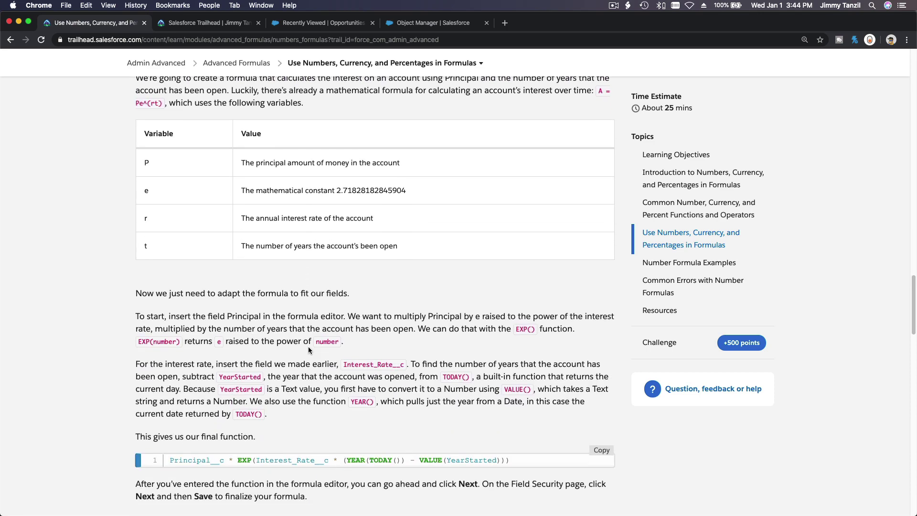
pyautogui.scroll(-4, 308, 349)
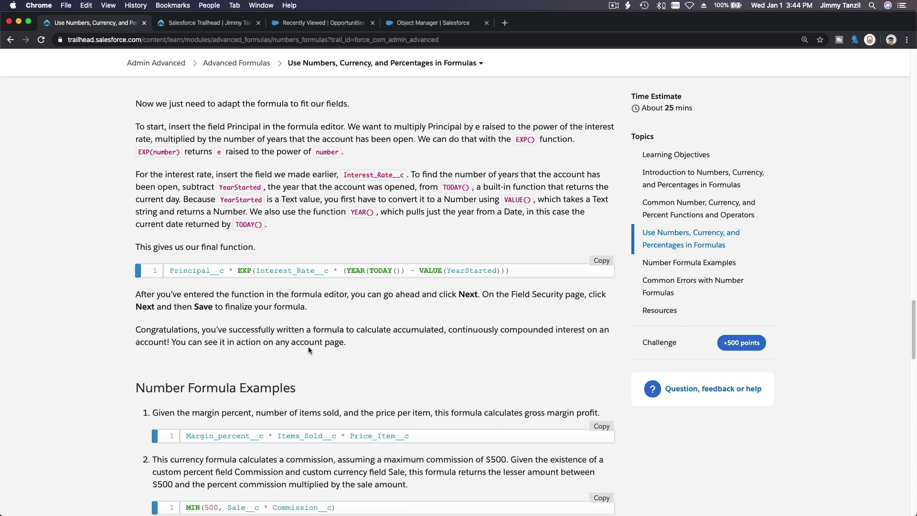
pyautogui.scroll(-4, 308, 350)
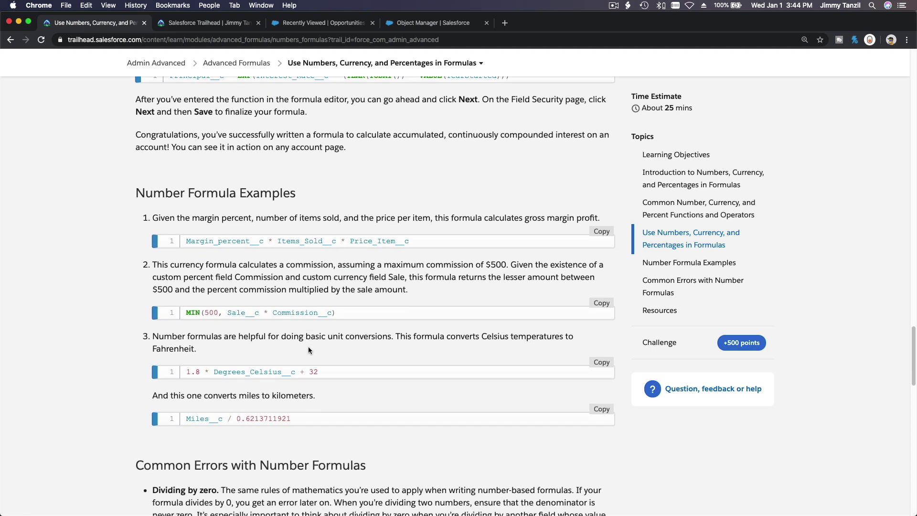
pyautogui.scroll(-1, 308, 350)
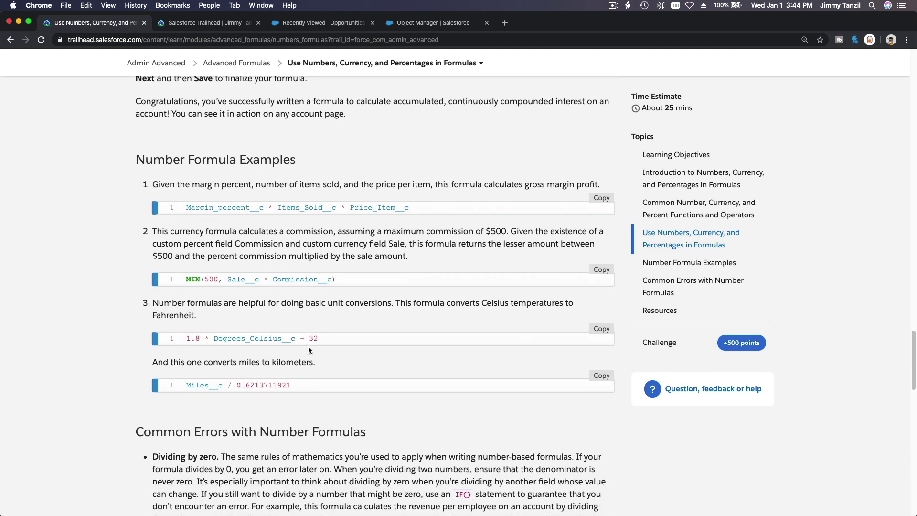
pyautogui.scroll(17, 308, 346)
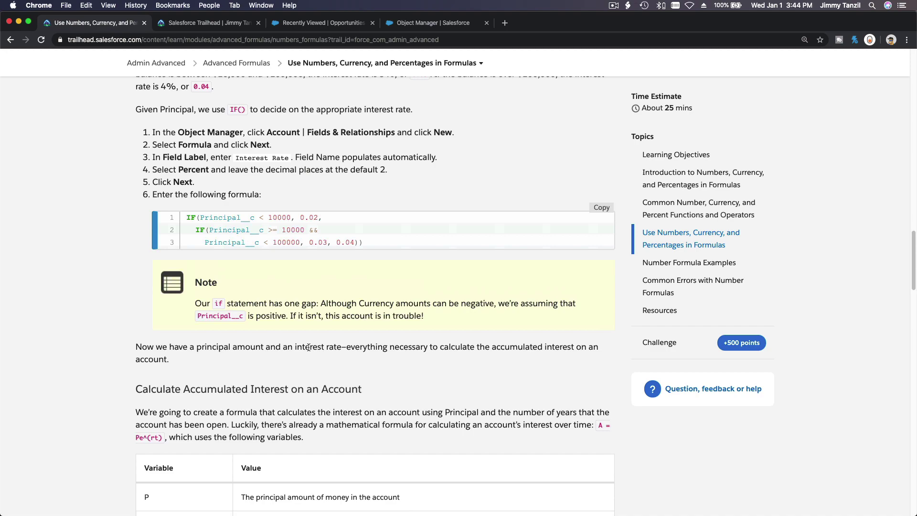
pyautogui.scroll(7, 308, 347)
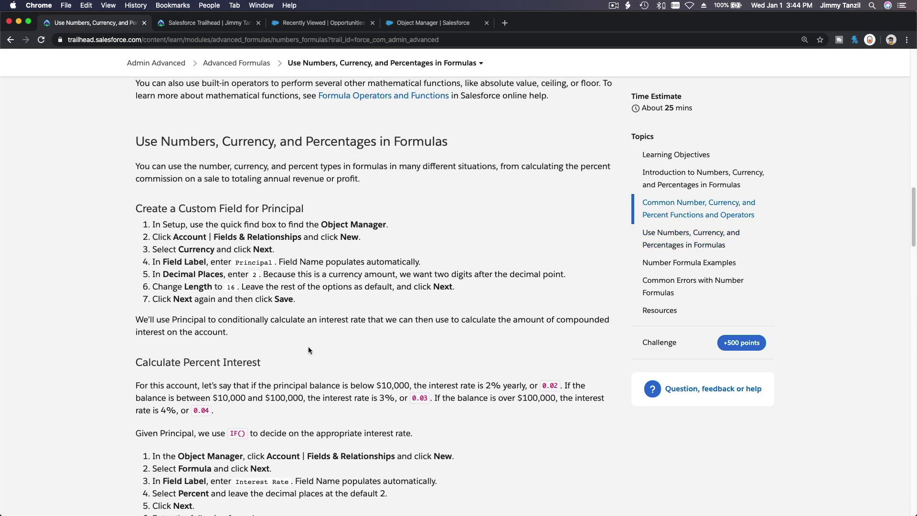
pyautogui.scroll(5, 309, 350)
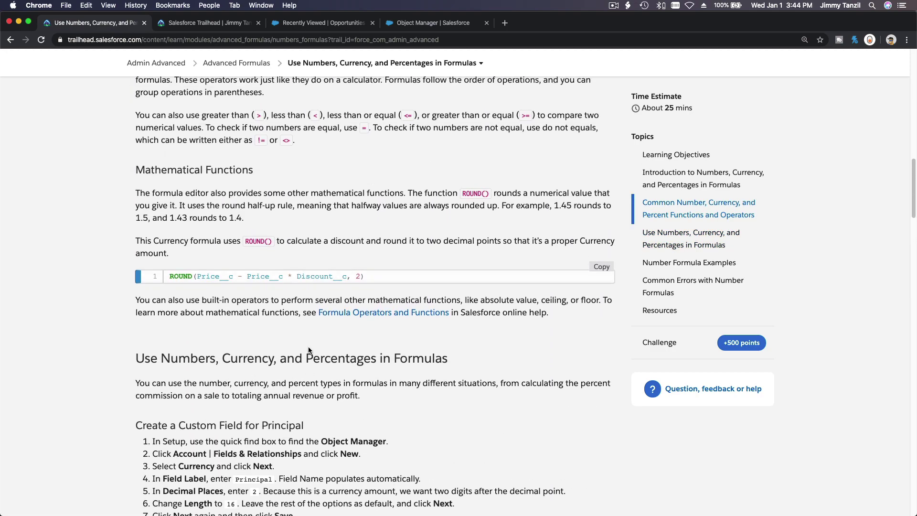
pyautogui.scroll(-20, 308, 350)
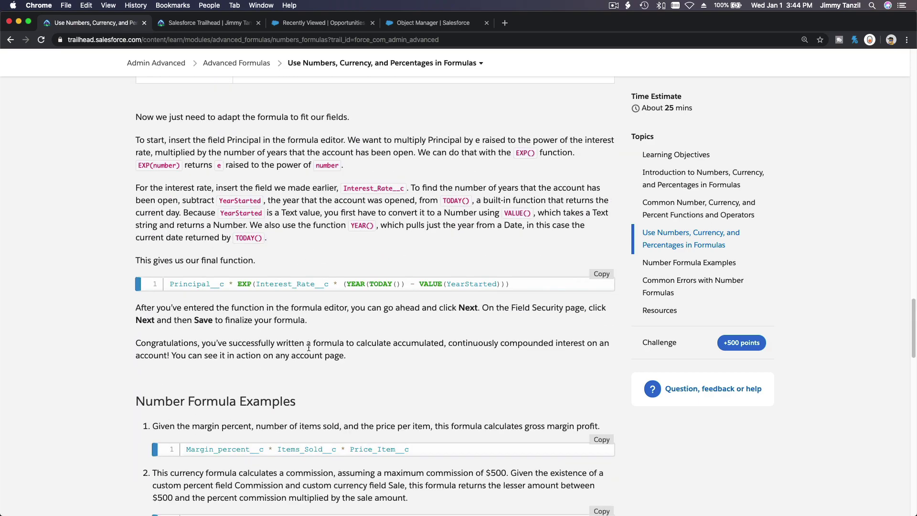
pyautogui.scroll(-15, 309, 347)
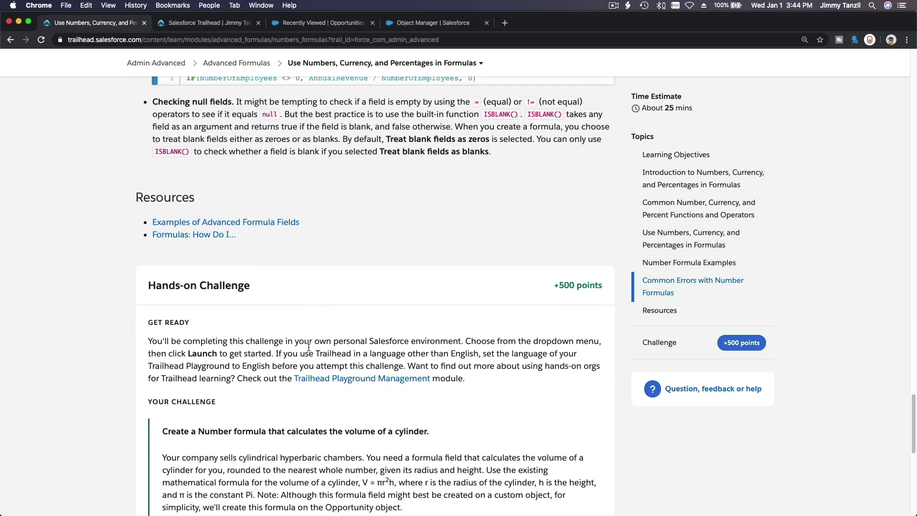
pyautogui.scroll(-9, 308, 347)
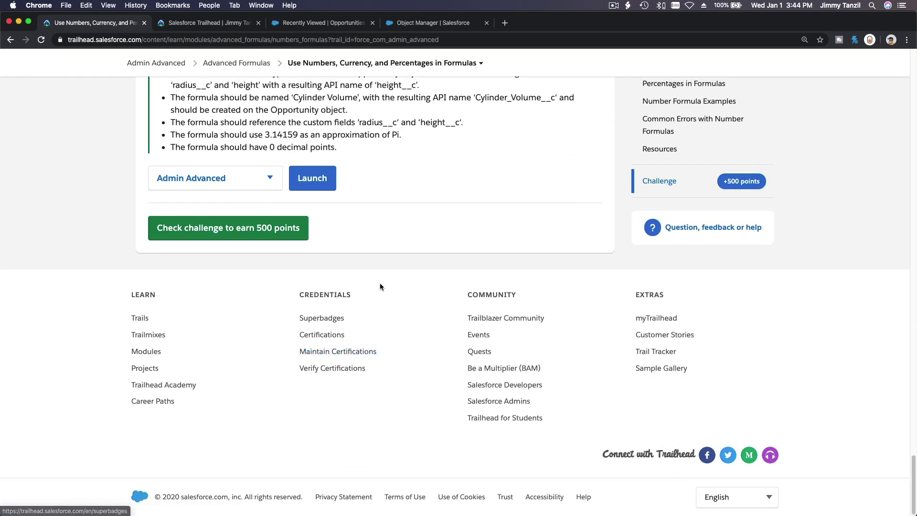
pyautogui.scroll(3, 409, 281)
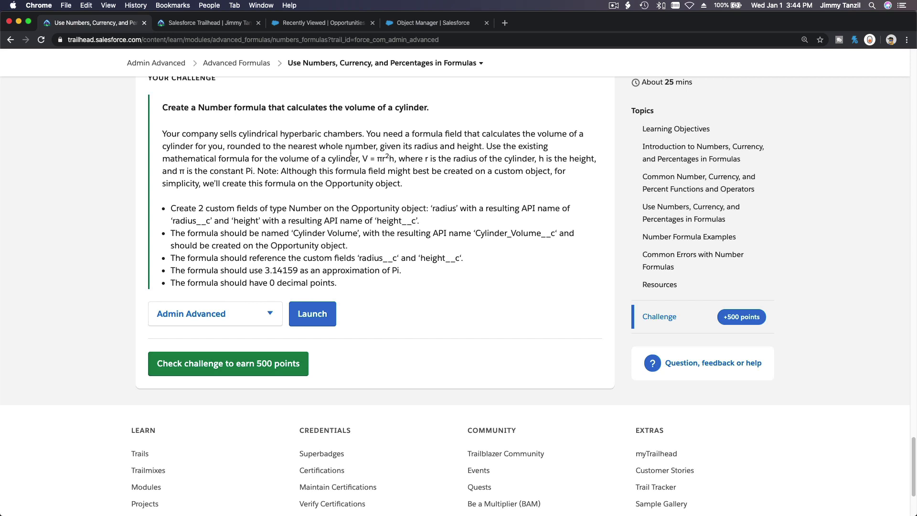
# Step: Highlight the rounding requirement and the V in the cylinder volume formula
pyautogui.moveTo(375, 145); pyautogui.dragTo(228, 147)
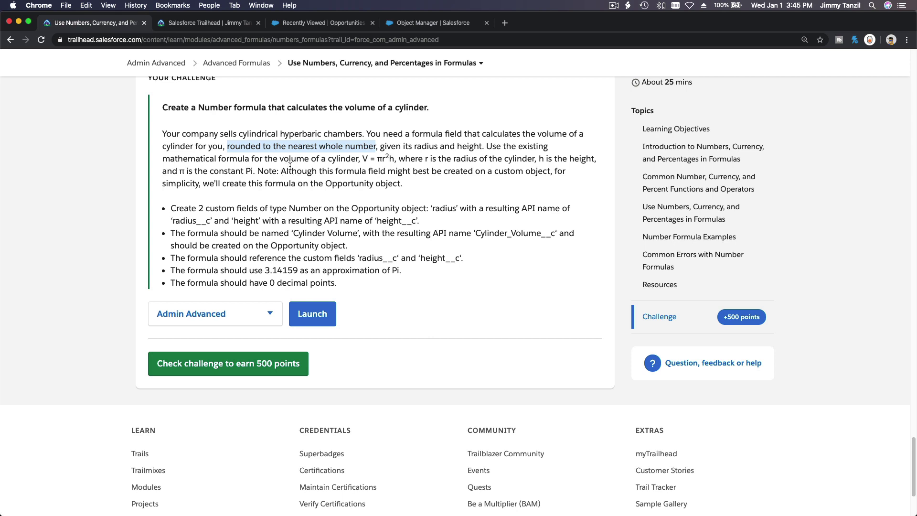
pyautogui.doubleClick(367, 159)
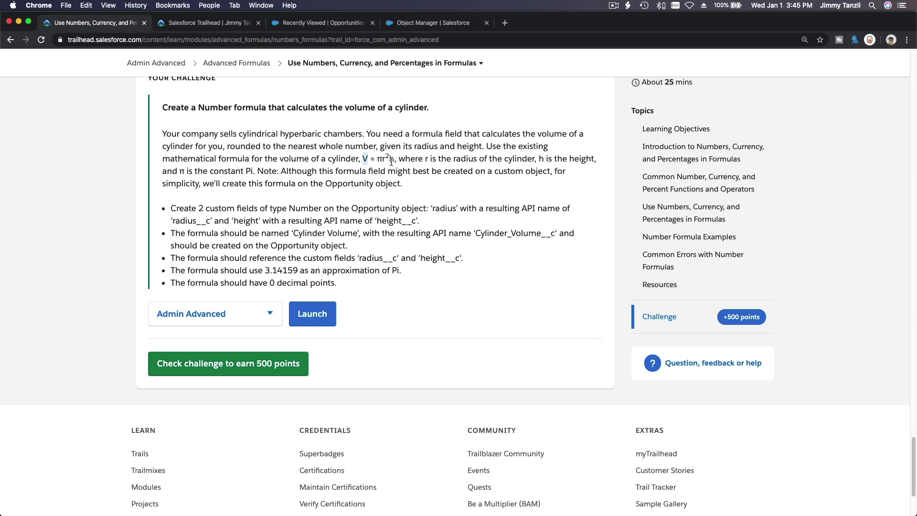
pyautogui.scroll(-2, 391, 162)
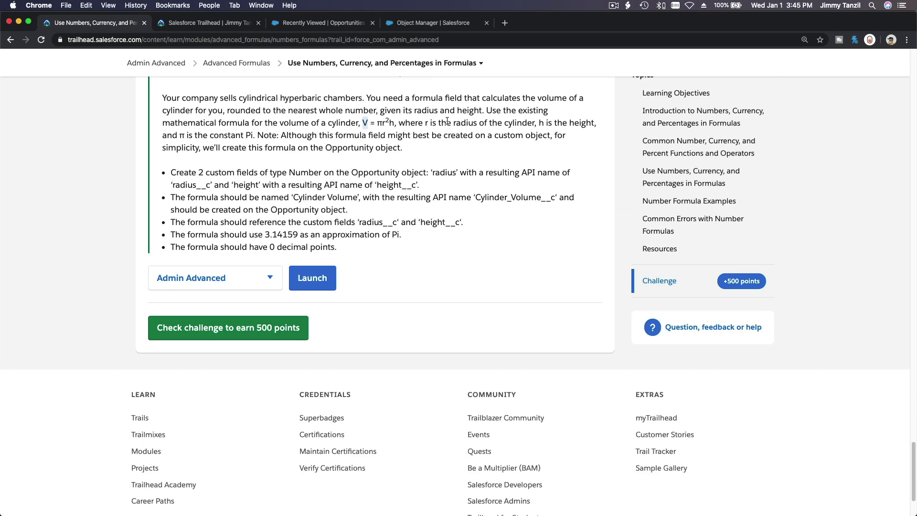
# Step: Filter Object Manager for 'Opp' and start a new field under Opportunity's Fields & Relationships
pyautogui.click(423, 27)
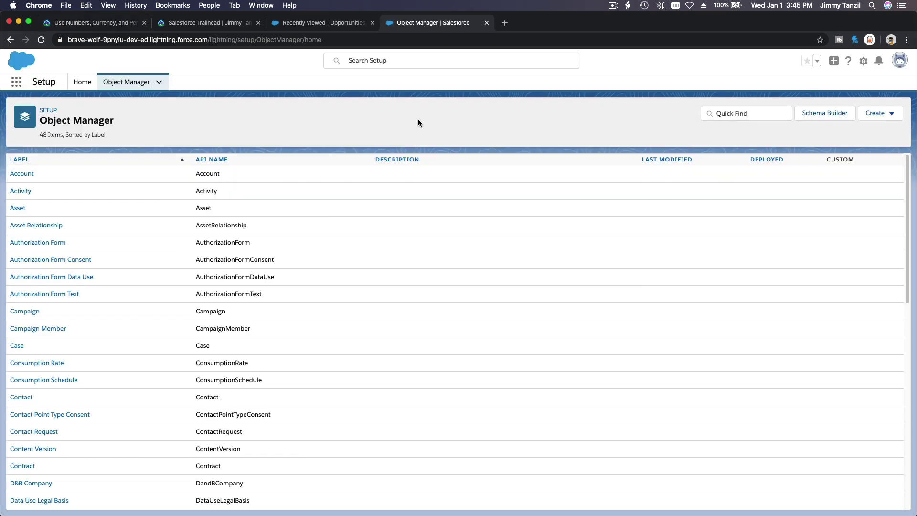
pyautogui.click(740, 119)
pyautogui.write('Opp')
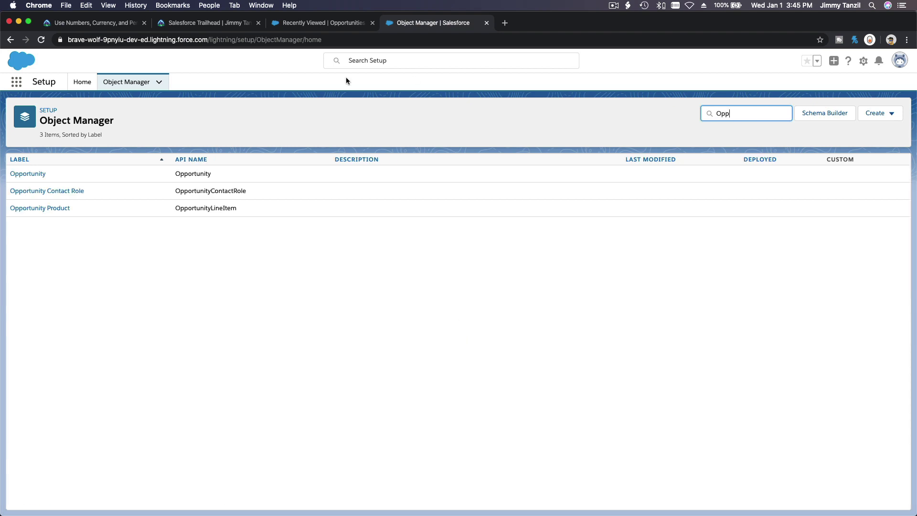
pyautogui.click(35, 175)
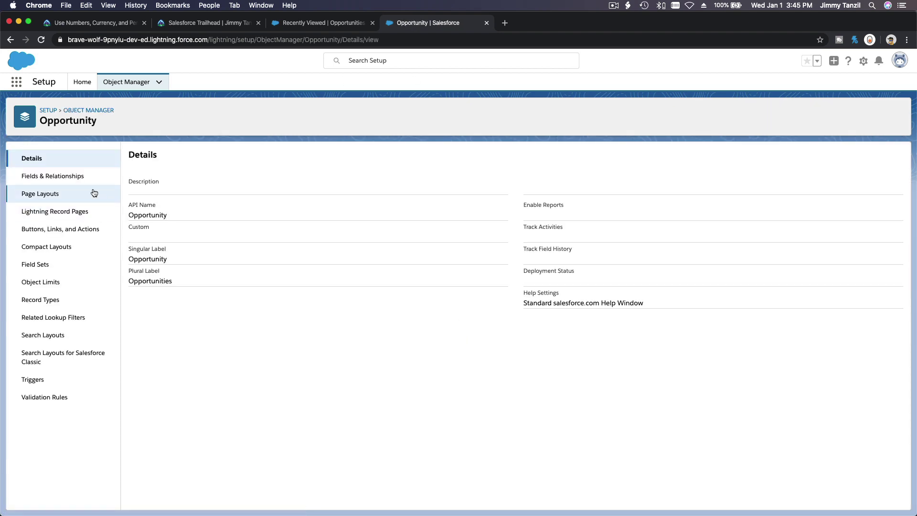
pyautogui.click(84, 176)
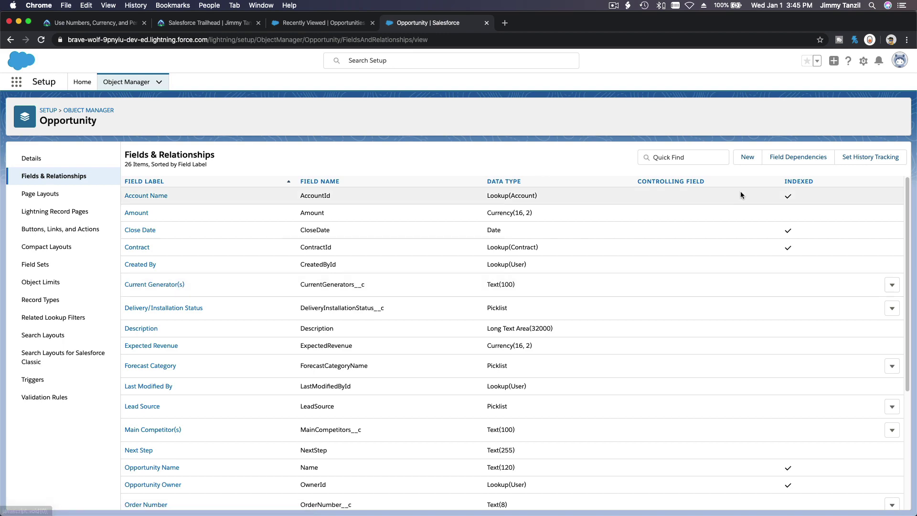
pyautogui.click(743, 157)
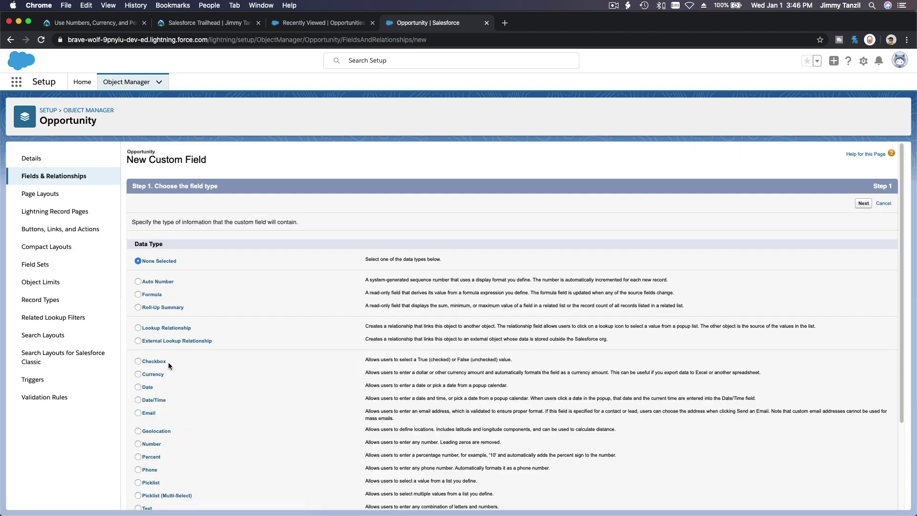
# Step: Choose the Number type and enter label radius, length 16 and 2 decimal places
pyautogui.scroll(-3, 168, 361)
pyautogui.click(158, 379)
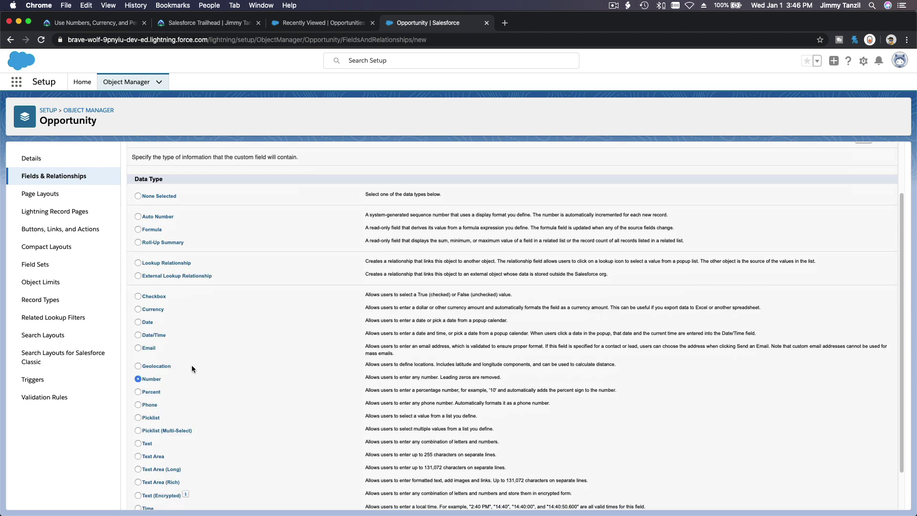
pyautogui.scroll(2, 854, 196)
pyautogui.click(863, 169)
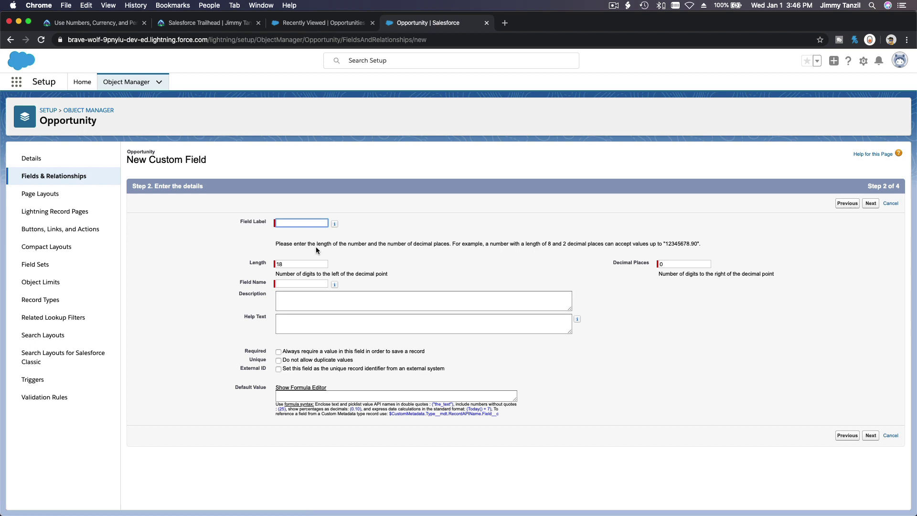
pyautogui.write('radius')
pyautogui.press('Tab')
pyautogui.write('16')
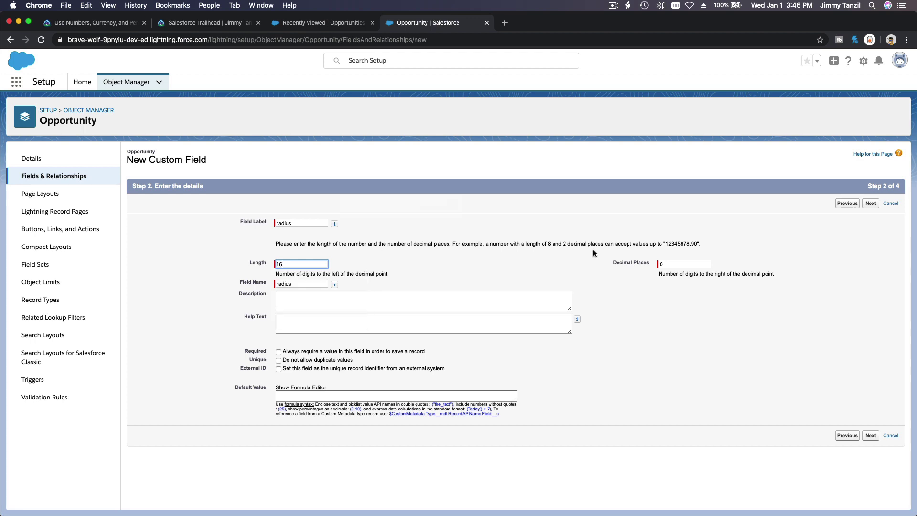
pyautogui.click(686, 264)
pyautogui.press('BackSpace')
pyautogui.write('2')
# Step: Make radius visible to all profiles on all layouts and save it with Save & New
pyautogui.click(870, 204)
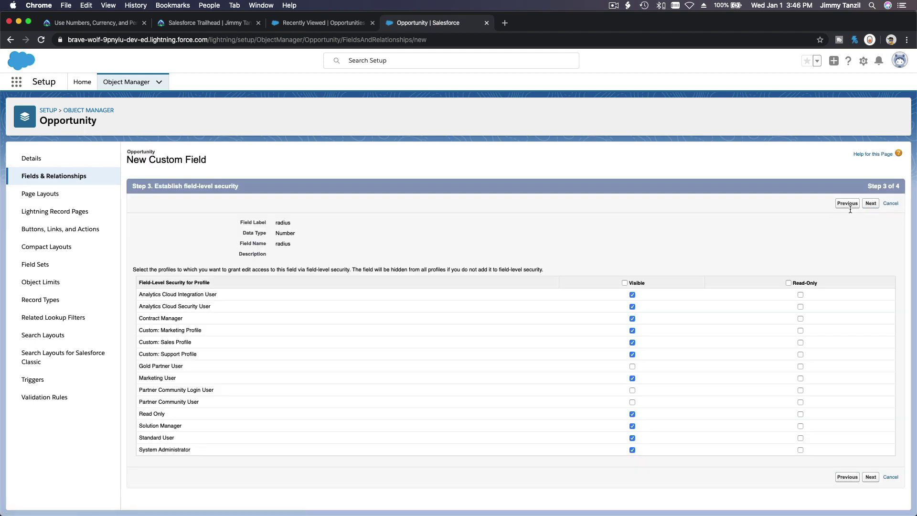
pyautogui.click(624, 283)
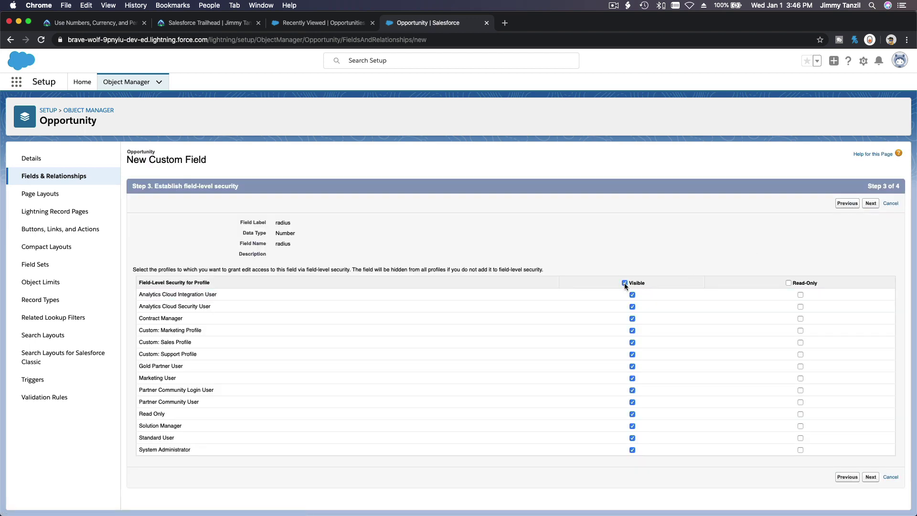
pyautogui.click(870, 203)
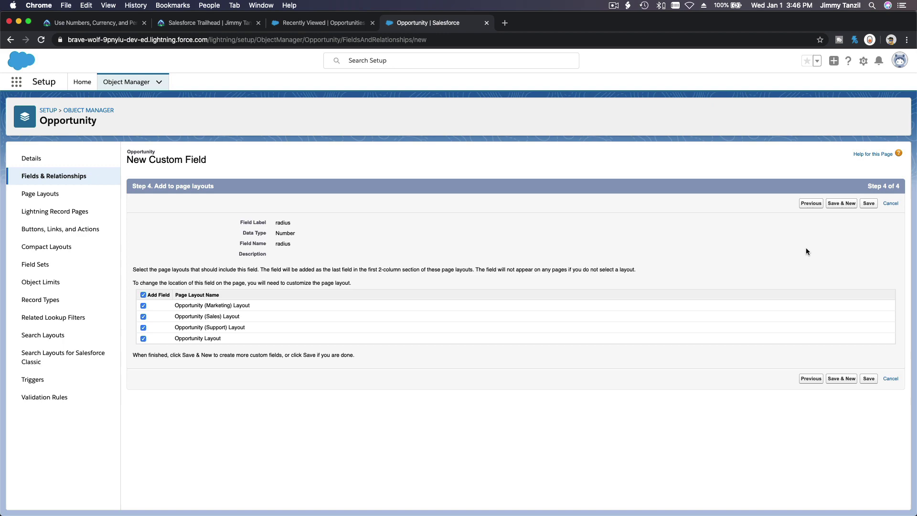
pyautogui.click(843, 206)
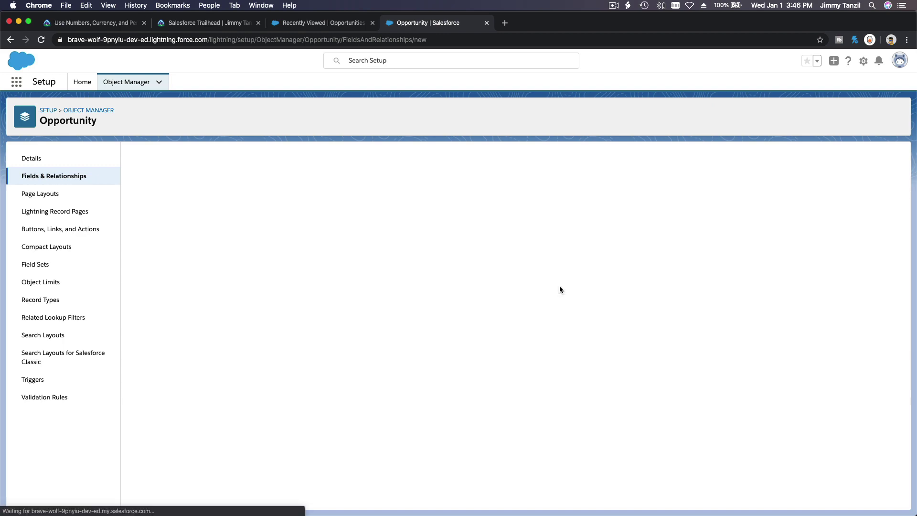
# Step: Choose the Number type and enter label height, length 16 and 2 decimal places
pyautogui.scroll(-3, 278, 298)
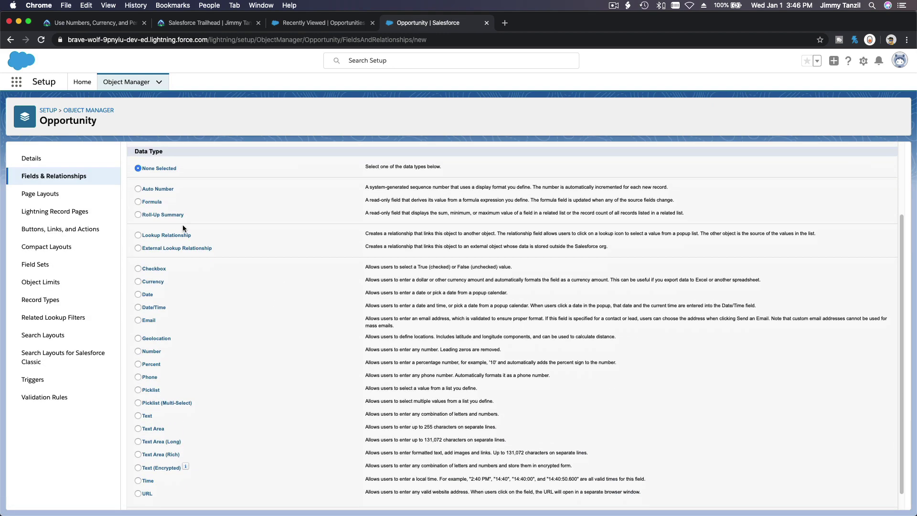
pyautogui.scroll(-1, 191, 310)
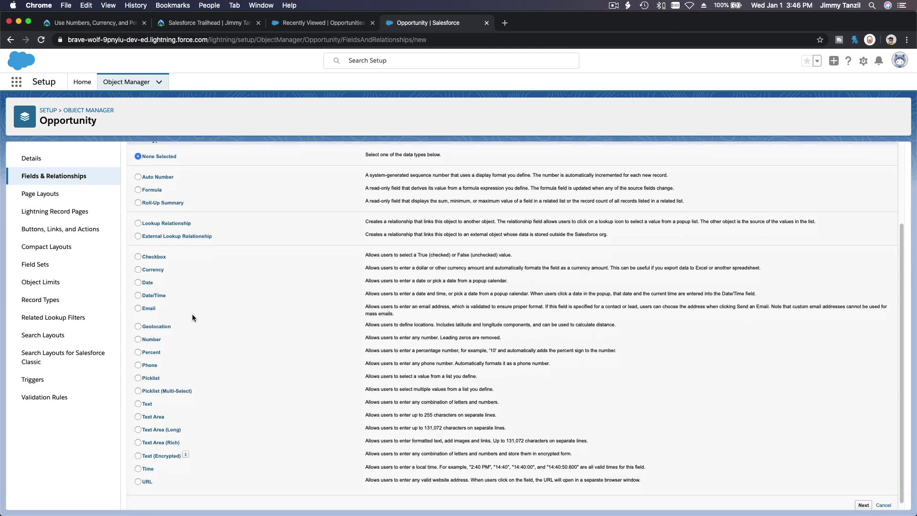
pyautogui.click(138, 333)
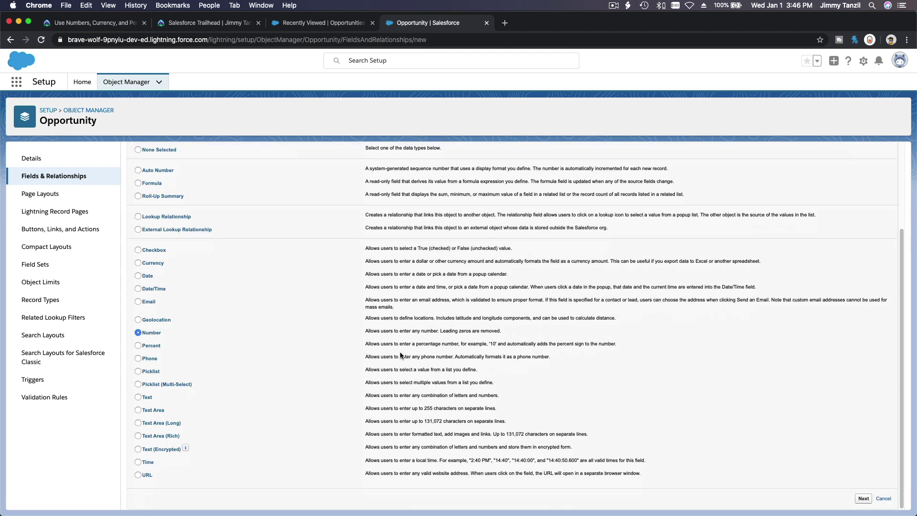
pyautogui.click(863, 498)
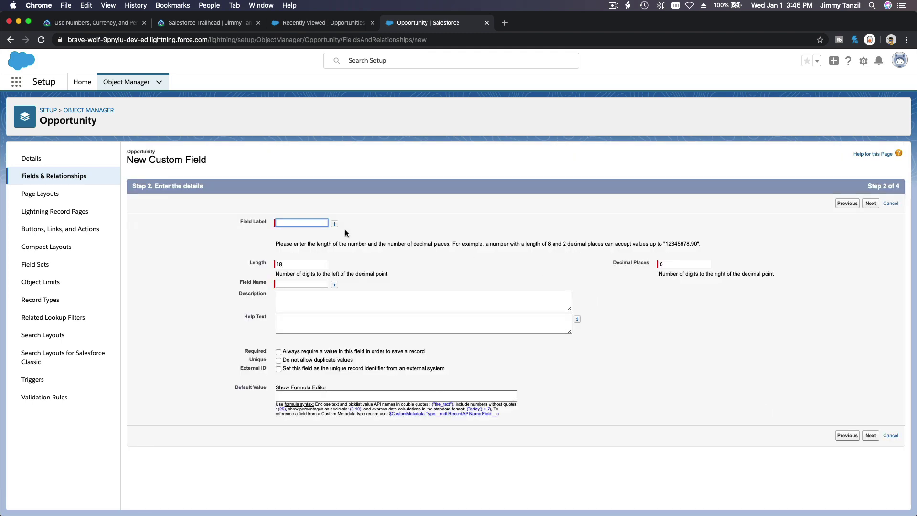
pyautogui.write('height')
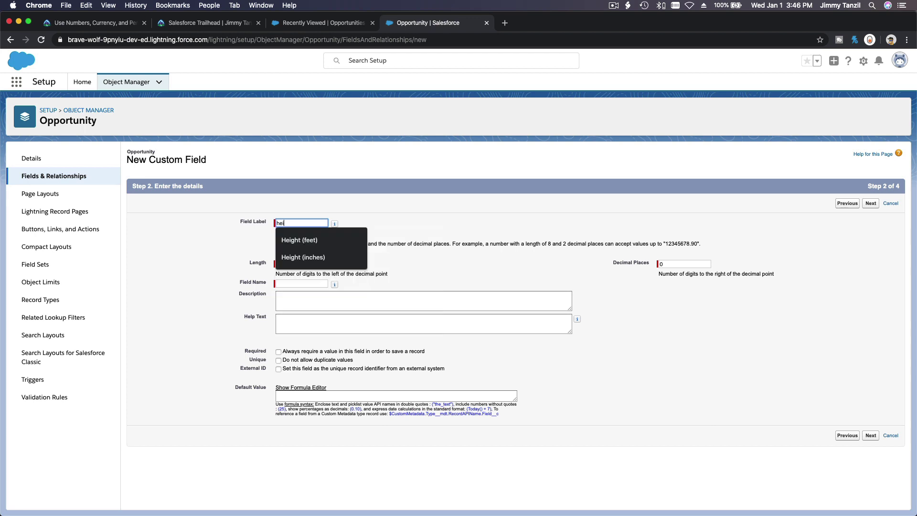
pyautogui.press('Tab')
pyautogui.press('Tab')
pyautogui.write('16')
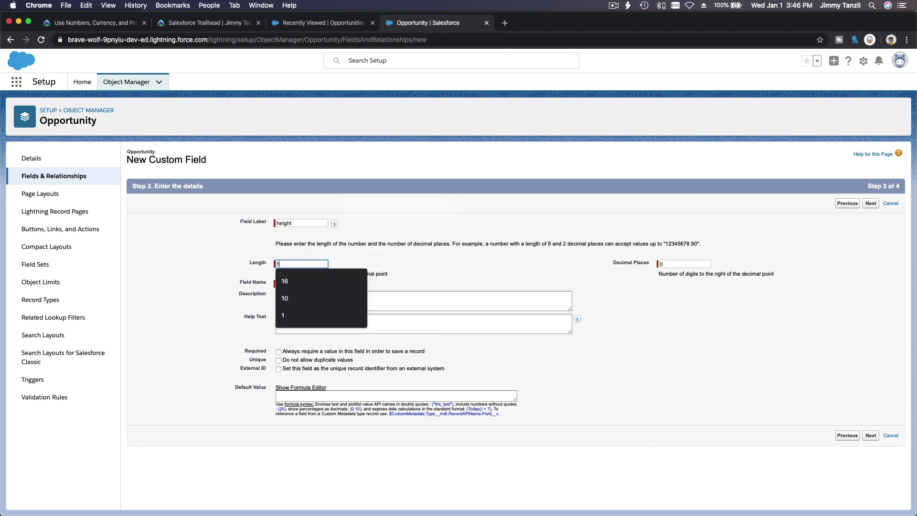
pyautogui.click(678, 267)
pyautogui.press('BackSpace')
pyautogui.write('2')
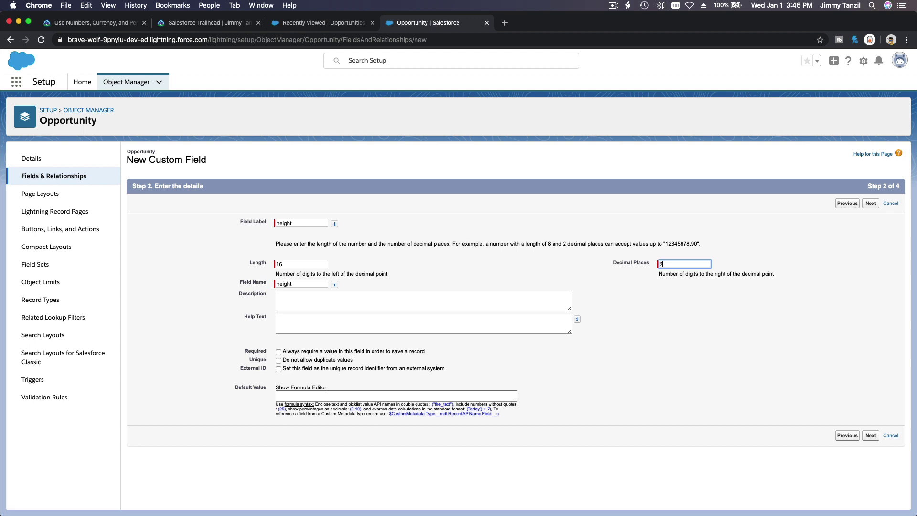
pyautogui.click(659, 309)
# Step: Make height visible to all profiles on all layouts and save it with Save & New
pyautogui.click(869, 203)
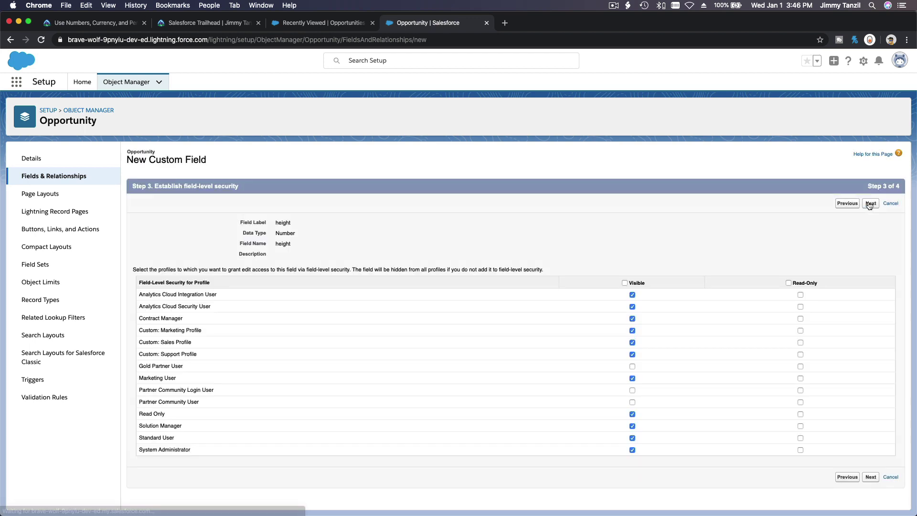
pyautogui.click(624, 283)
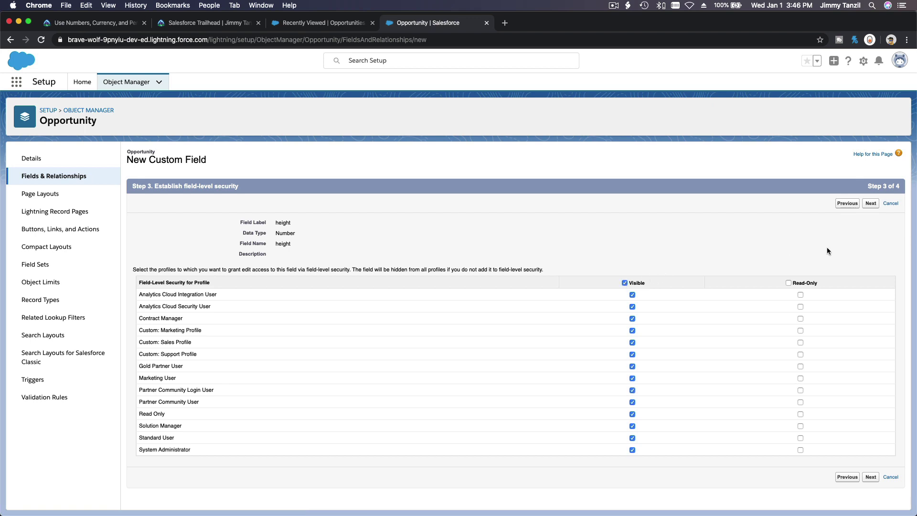
pyautogui.click(870, 204)
pyautogui.click(851, 205)
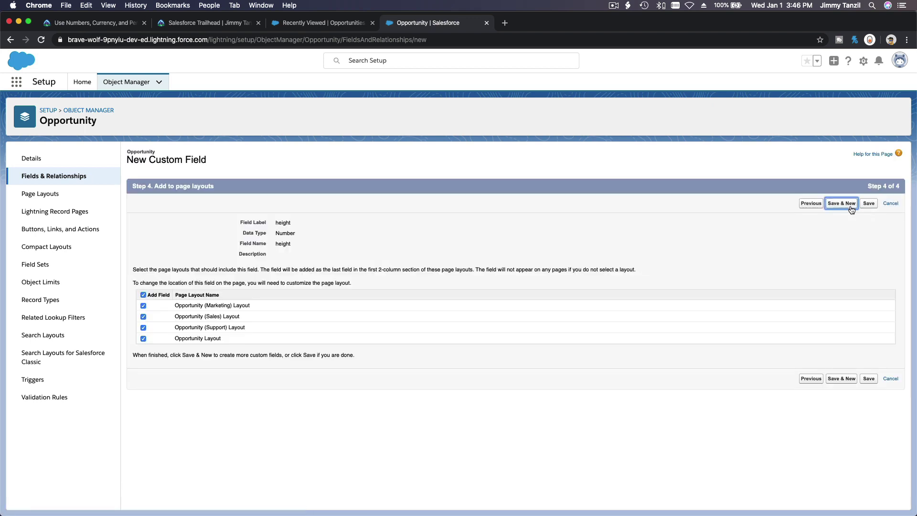
# Step: Copy the field name 'Cylinder Volume' from the Trailhead challenge text
pyautogui.click(93, 24)
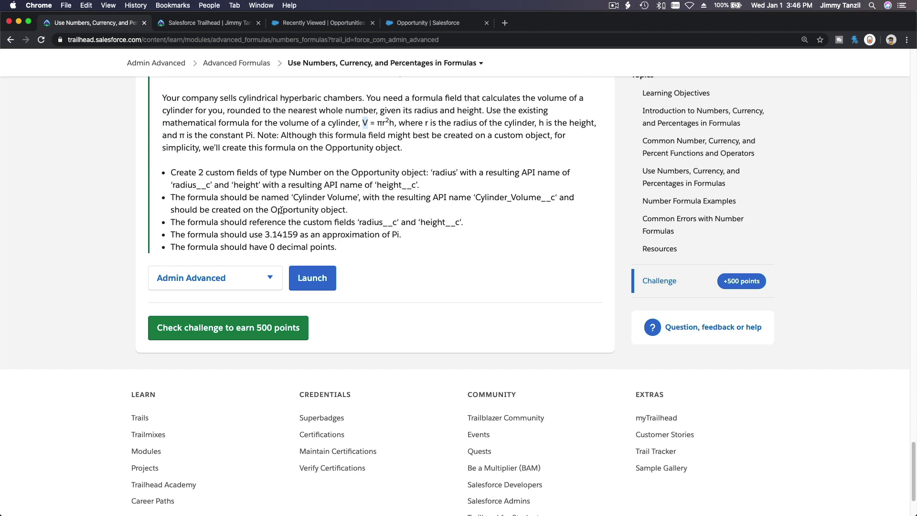
pyautogui.moveTo(293, 197); pyautogui.dragTo(357, 195)
pyautogui.press('super+c')
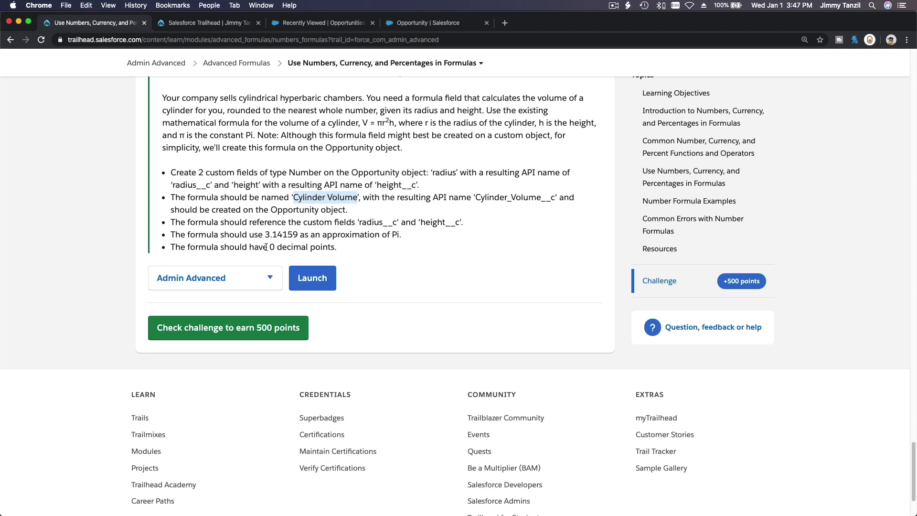
pyautogui.click(414, 27)
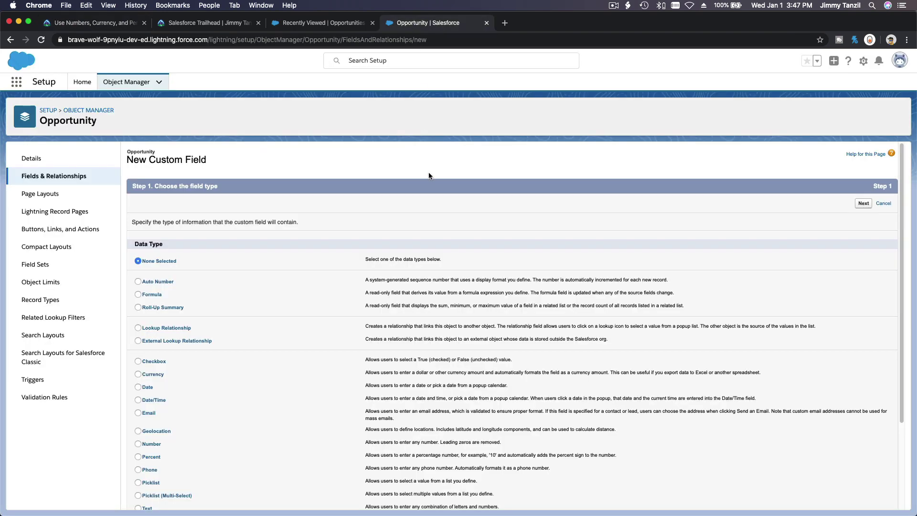
# Step: Create a Formula field labelled Cylinder Volume returning a Number with 0 decimal places
pyautogui.click(153, 295)
pyautogui.click(863, 203)
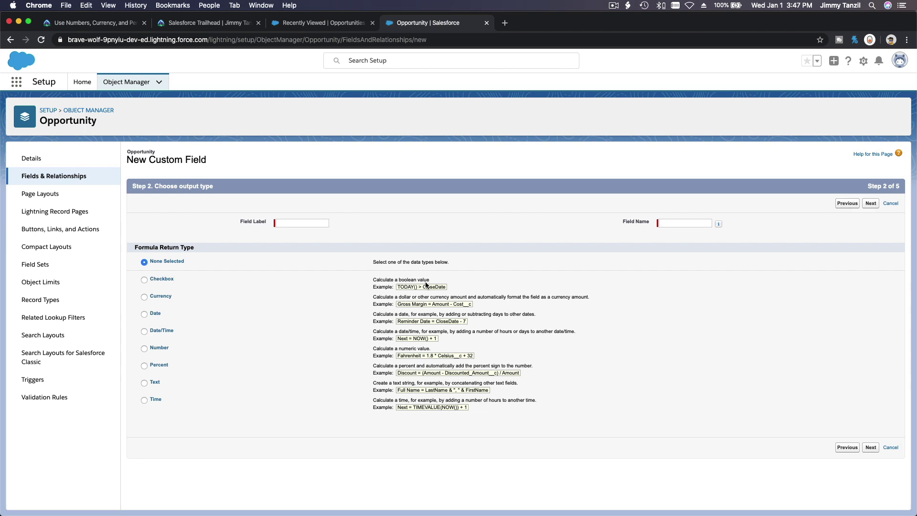
pyautogui.press('super+v')
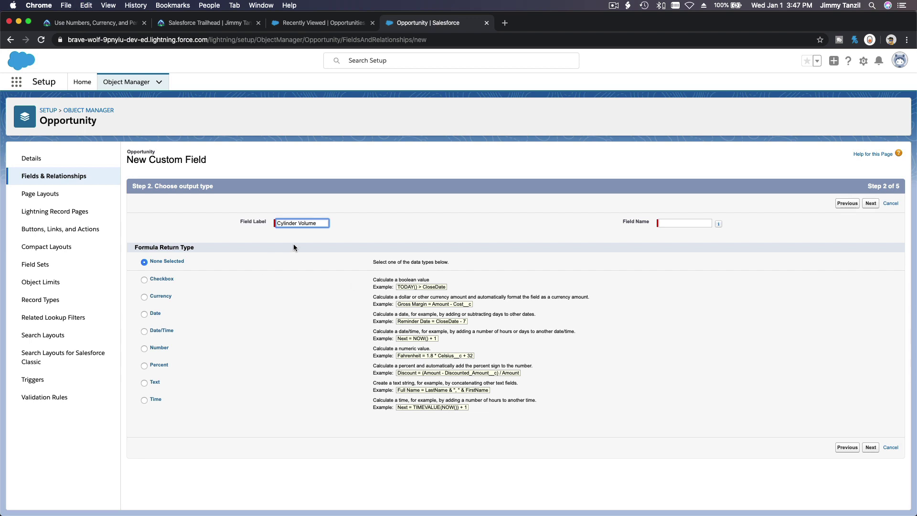
pyautogui.press('Tab')
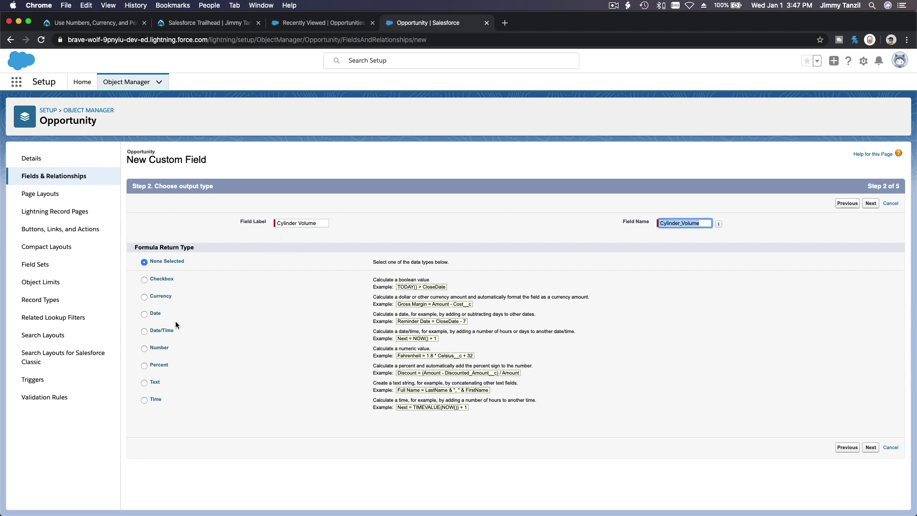
pyautogui.click(159, 352)
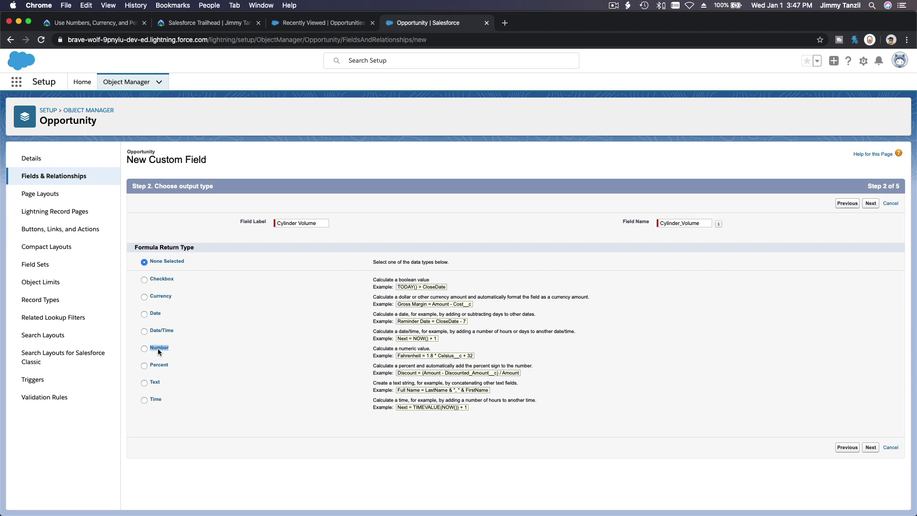
pyautogui.click(145, 348)
pyautogui.click(418, 423)
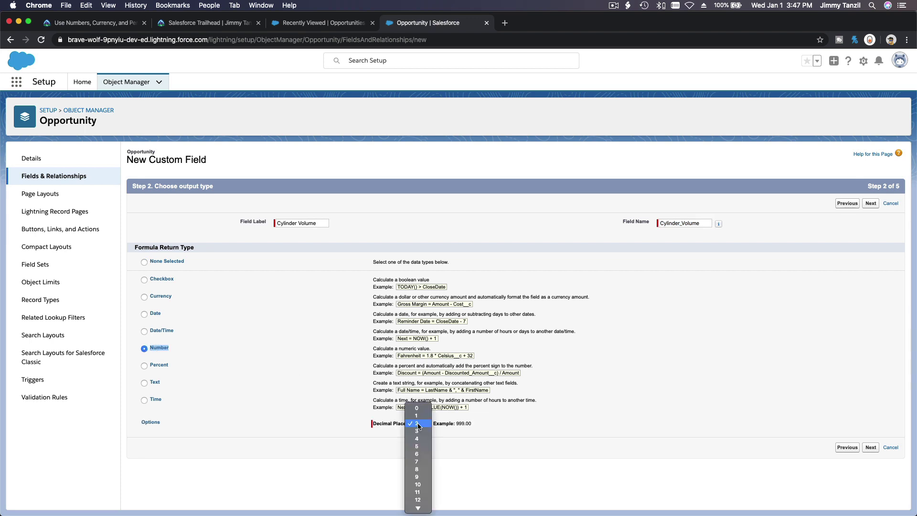
pyautogui.click(417, 408)
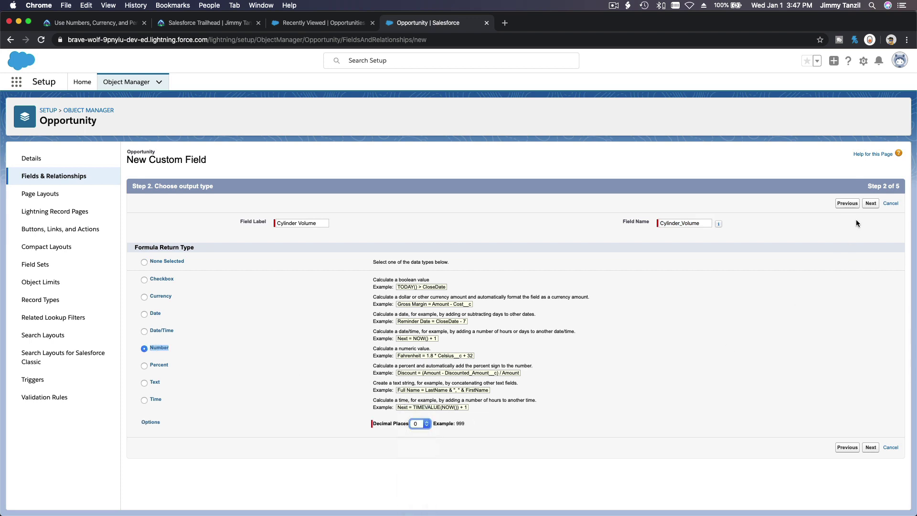
pyautogui.click(870, 204)
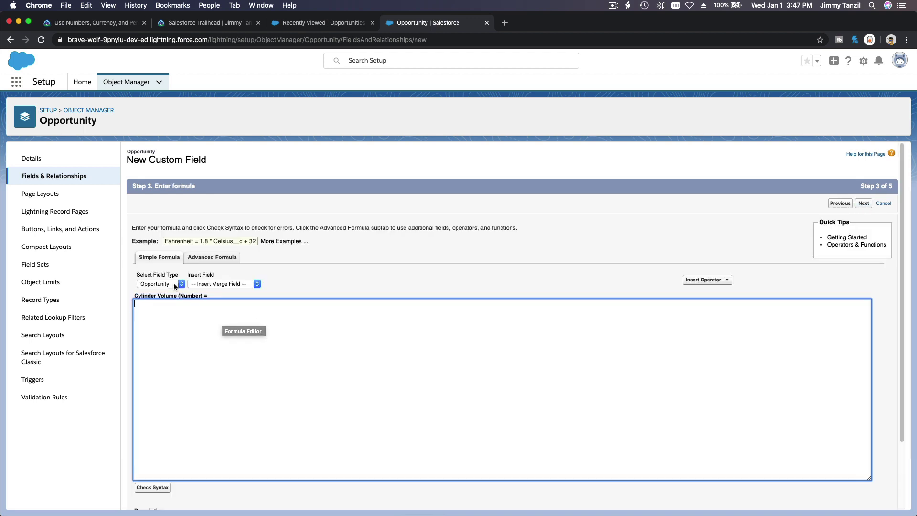
# Step: Insert the Opportunity radius__c field into the Advanced Formula editor
pyautogui.click(203, 284)
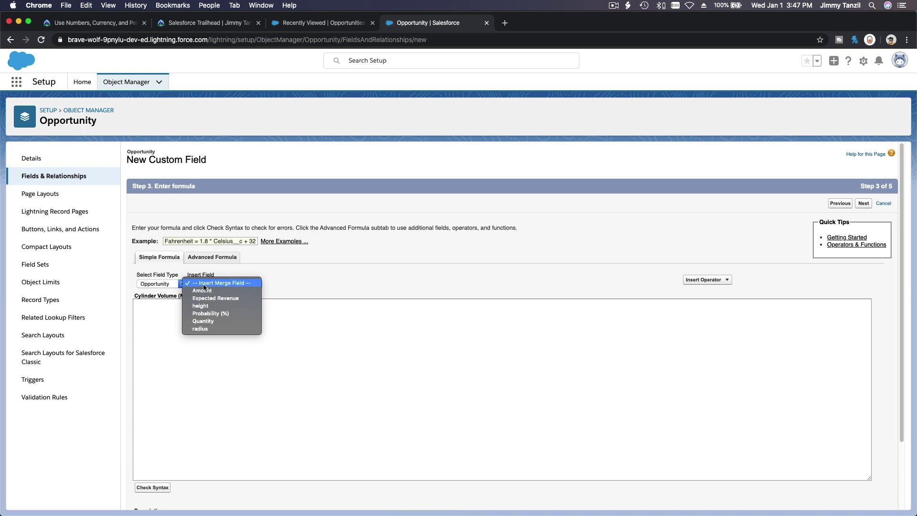
pyautogui.click(162, 283)
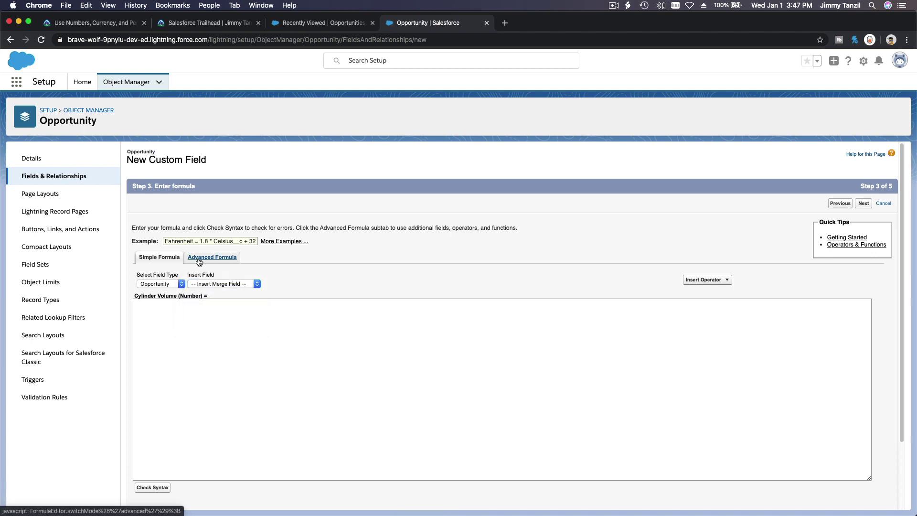
pyautogui.click(212, 257)
pyautogui.click(151, 276)
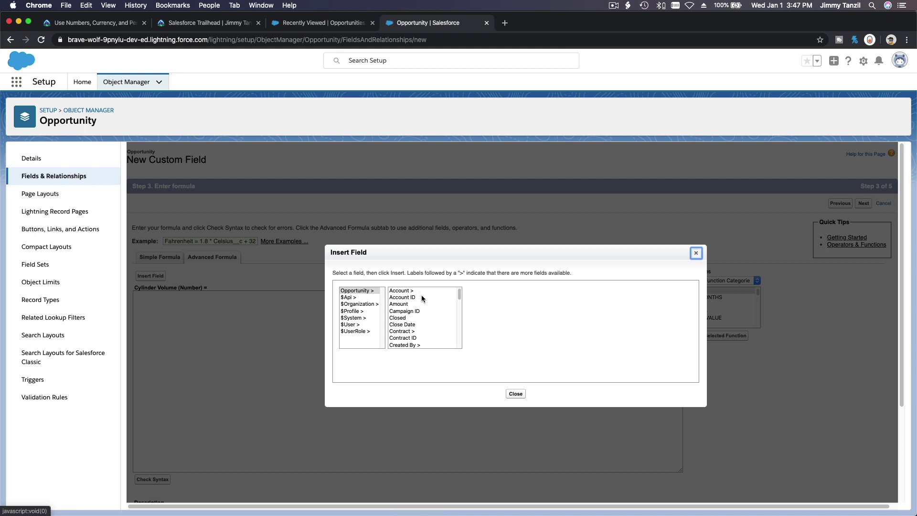
pyautogui.scroll(-10, 425, 303)
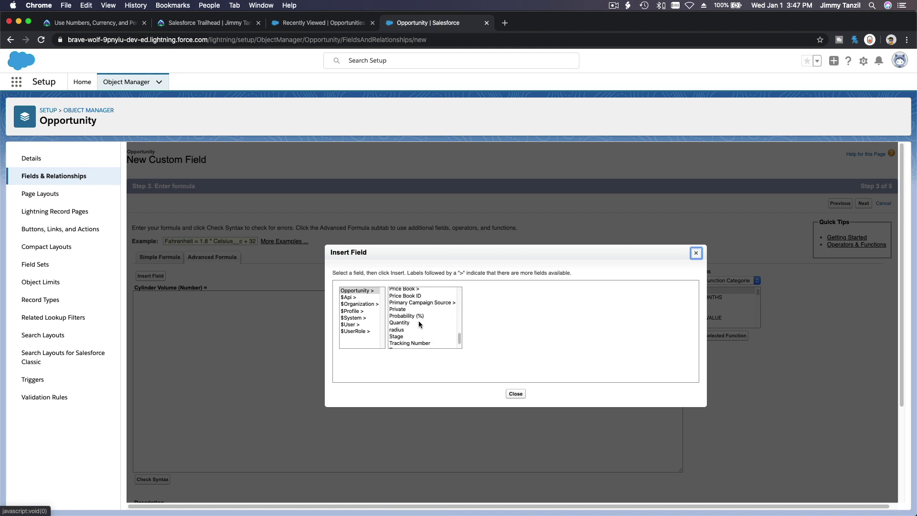
pyautogui.click(414, 329)
pyautogui.click(494, 337)
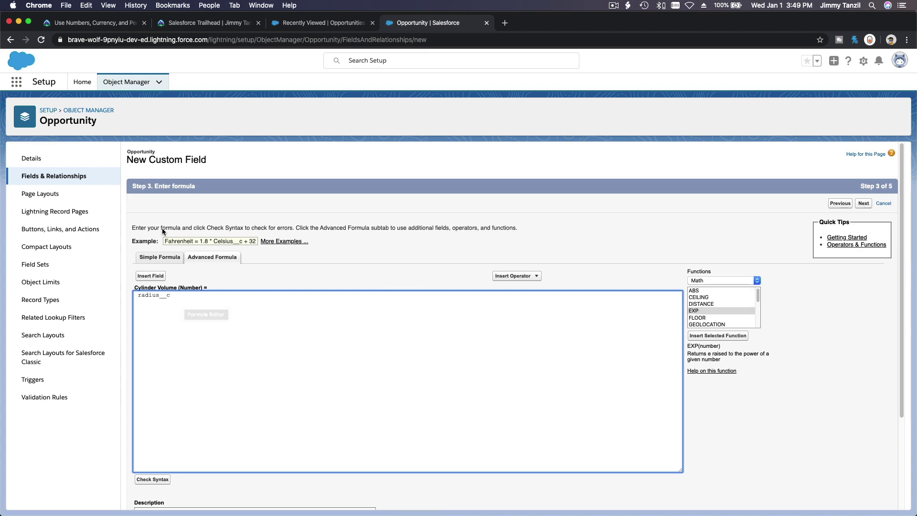
pyautogui.click(83, 24)
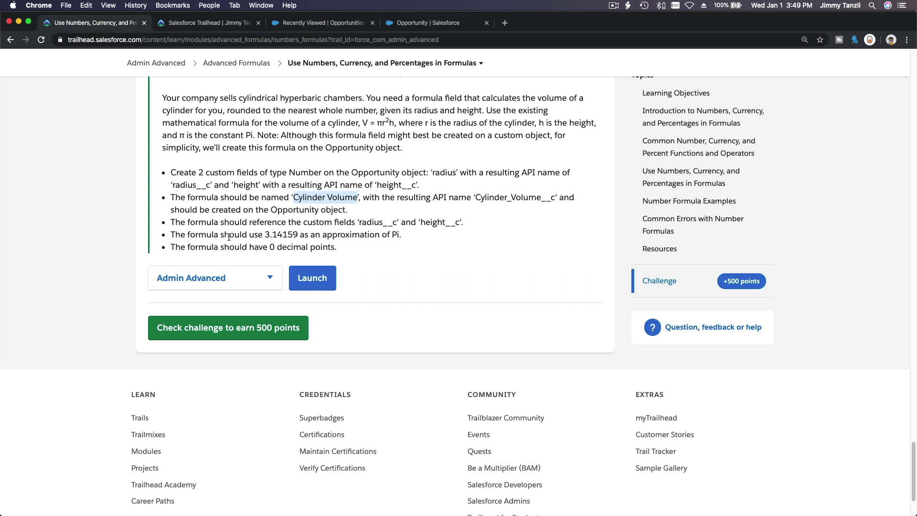
# Step: Select the Pi approximation 3.14159 in the challenge's requirements
pyautogui.click(360, 218)
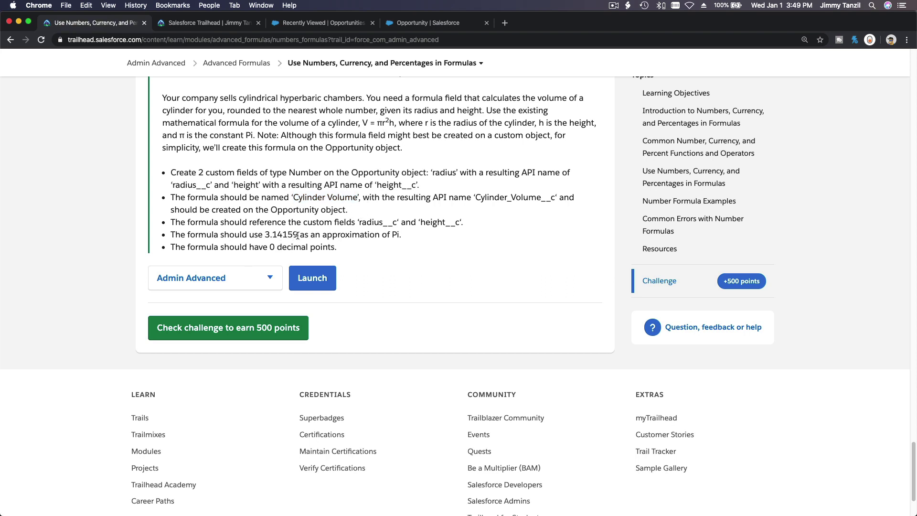
pyautogui.moveTo(299, 235); pyautogui.dragTo(264, 235)
pyautogui.press('super+c')
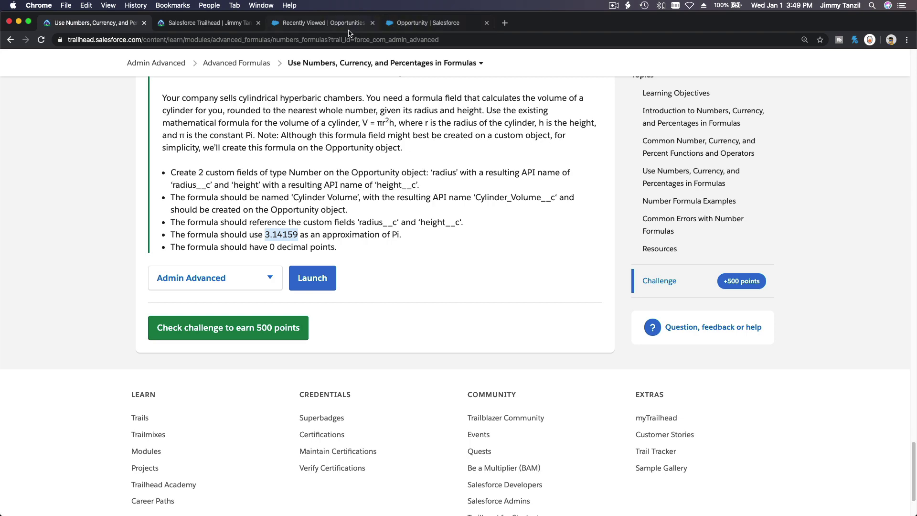
# Step: Prefix the formula with '3.14159 *' and repeat radius__c as a second factor
pyautogui.click(385, 24)
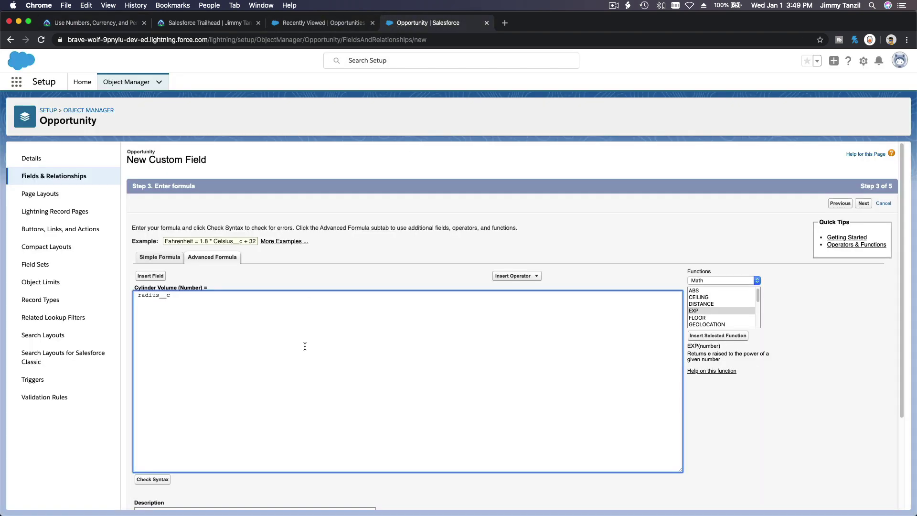
pyautogui.click(139, 296)
pyautogui.press('super+v')
pyautogui.write('*')
pyautogui.doubleClick(181, 295)
pyautogui.press('super+c')
pyautogui.press('Right')
pyautogui.press('super+v')
# Step: Insert height__c from the field list to finish the formula
pyautogui.click(157, 278)
pyautogui.scroll(-3, 417, 313)
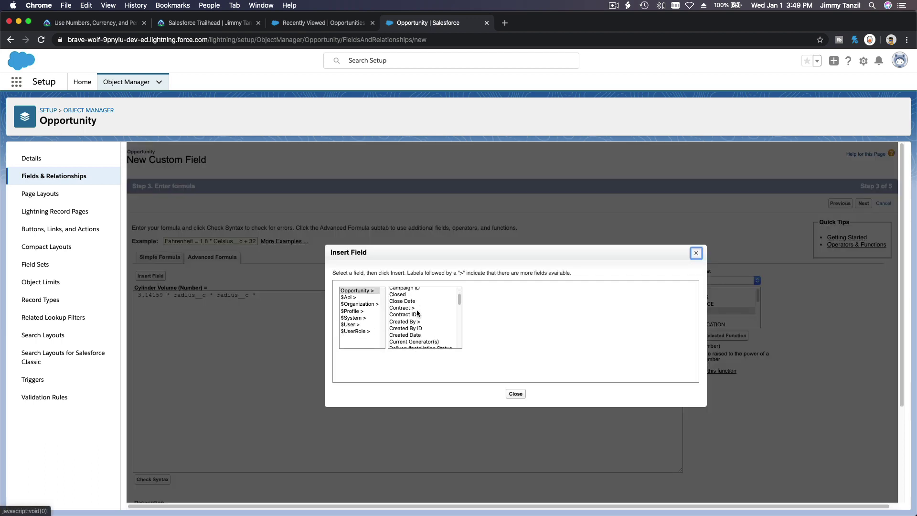
pyautogui.scroll(-4, 417, 313)
pyautogui.scroll(4, 417, 313)
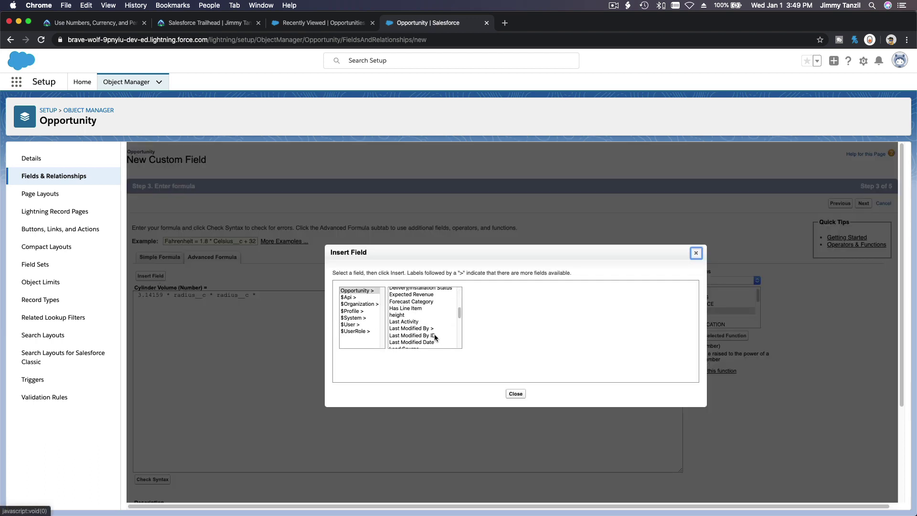
pyautogui.click(416, 315)
pyautogui.click(489, 338)
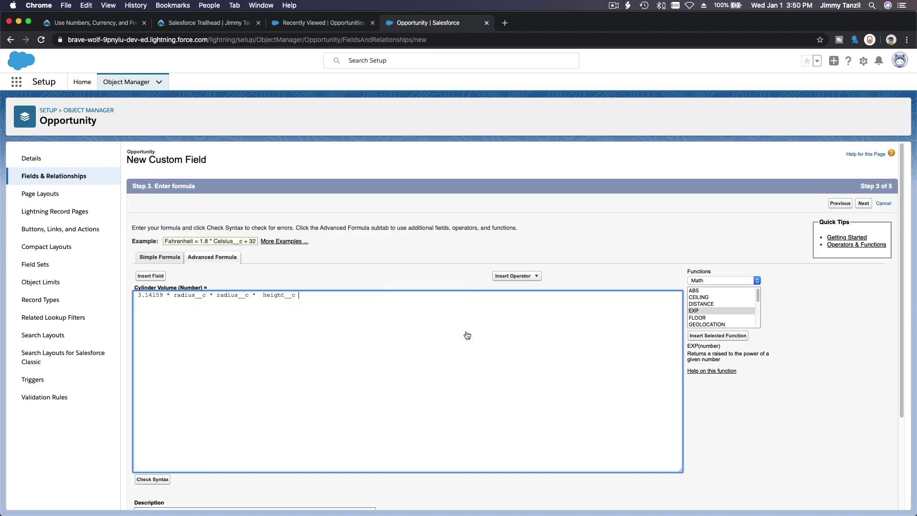
pyautogui.click(90, 23)
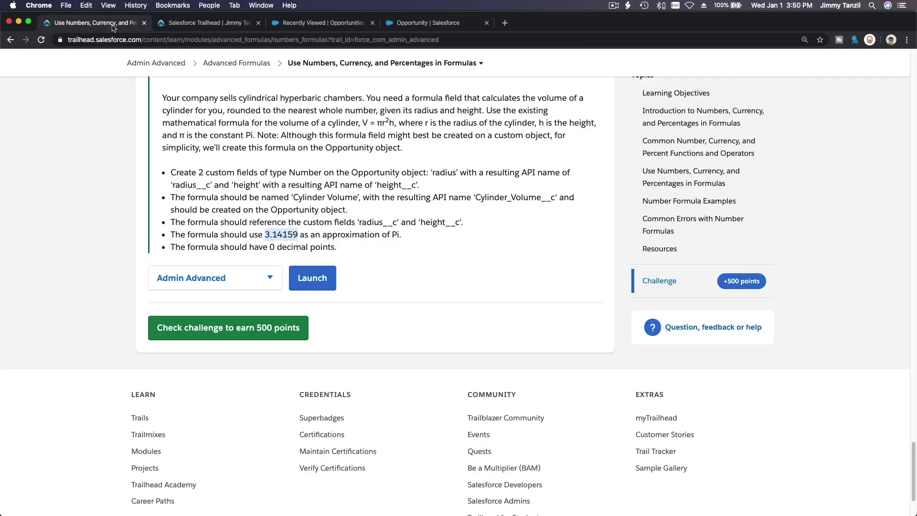
# Step: Search the challenge page for 'round' to check the rounding requirement
pyautogui.click(206, 183)
pyautogui.press('super+f')
pyautogui.write('round')
pyautogui.press('Return')
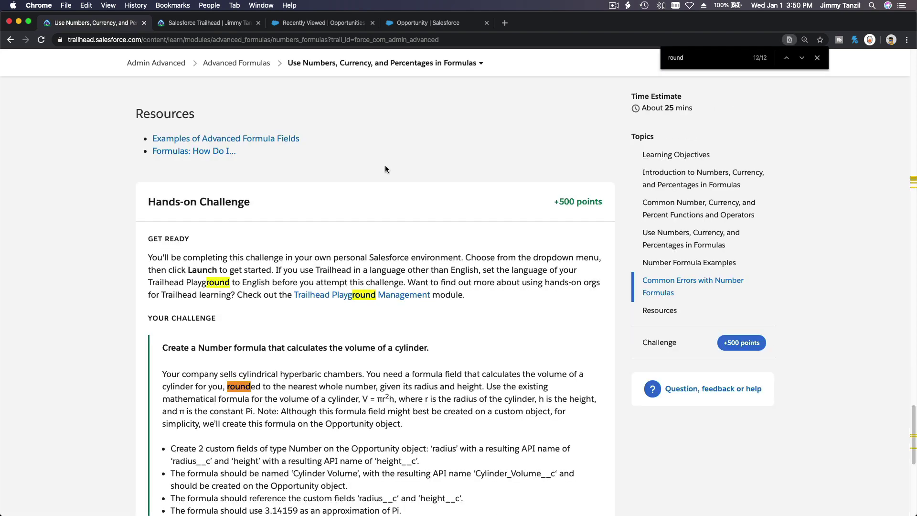
pyautogui.scroll(-5, 385, 170)
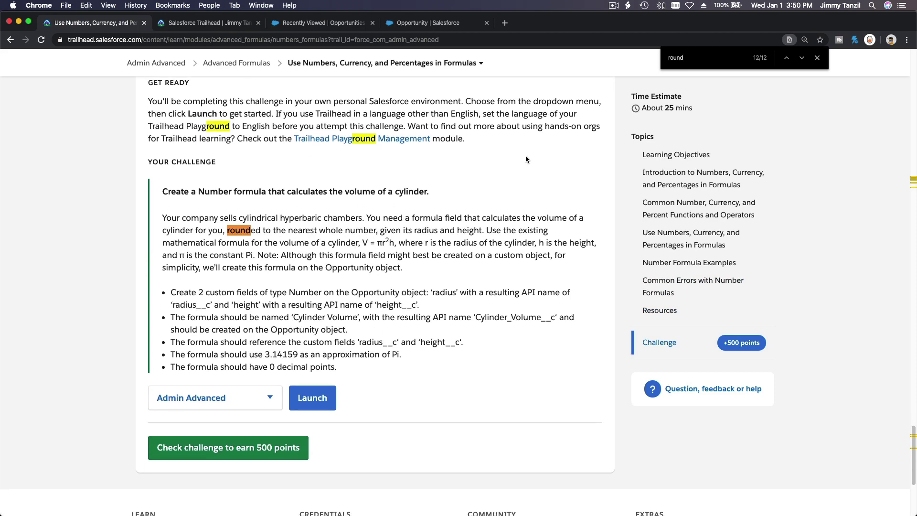
pyautogui.click(817, 57)
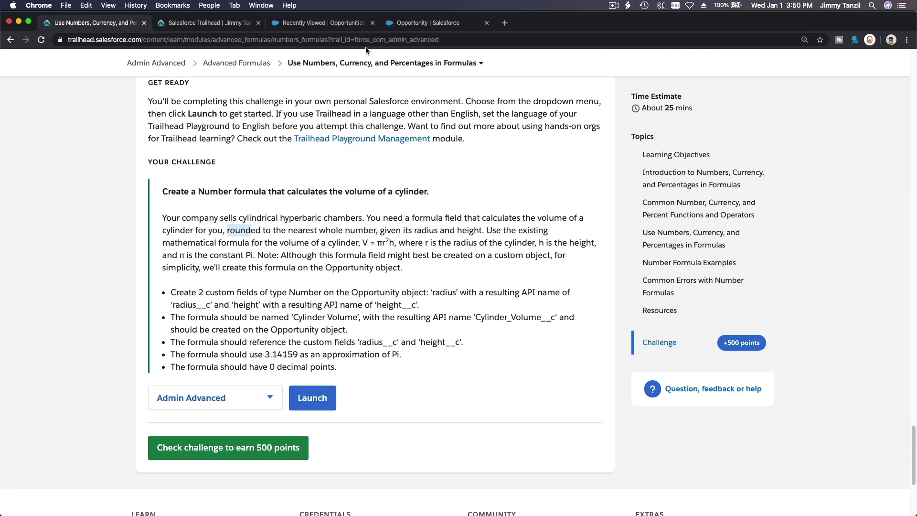
pyautogui.click(423, 24)
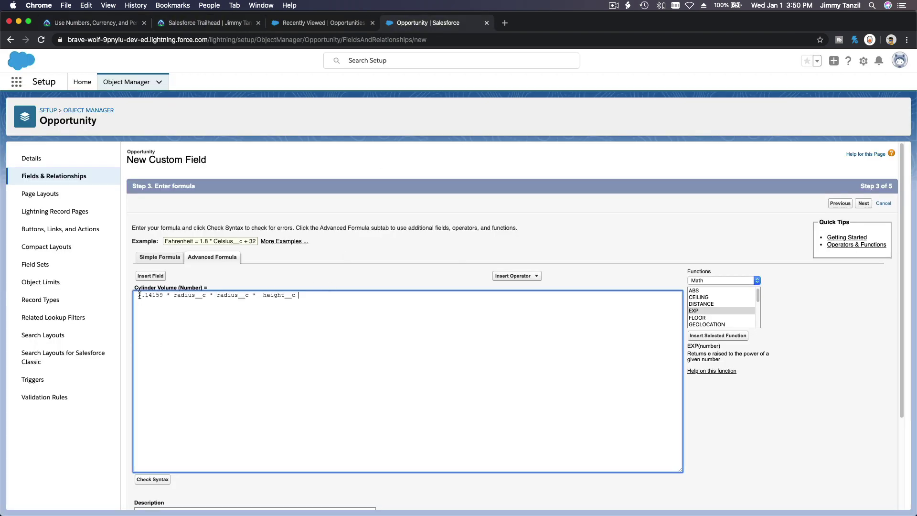
# Step: Wrap the Cylinder Volume formula as ROUND(3.14159 * radius__c * radius__c * height__c, 0)
pyautogui.write('ROUND')
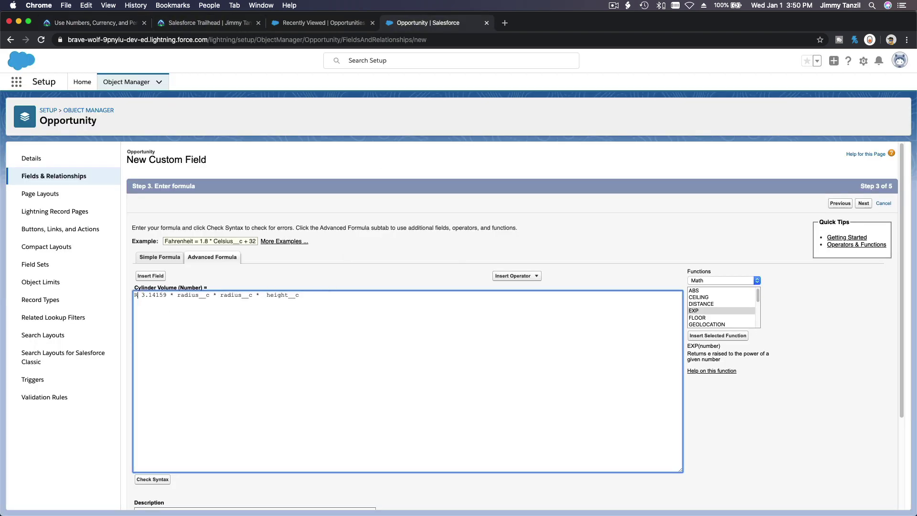
pyautogui.write('(')
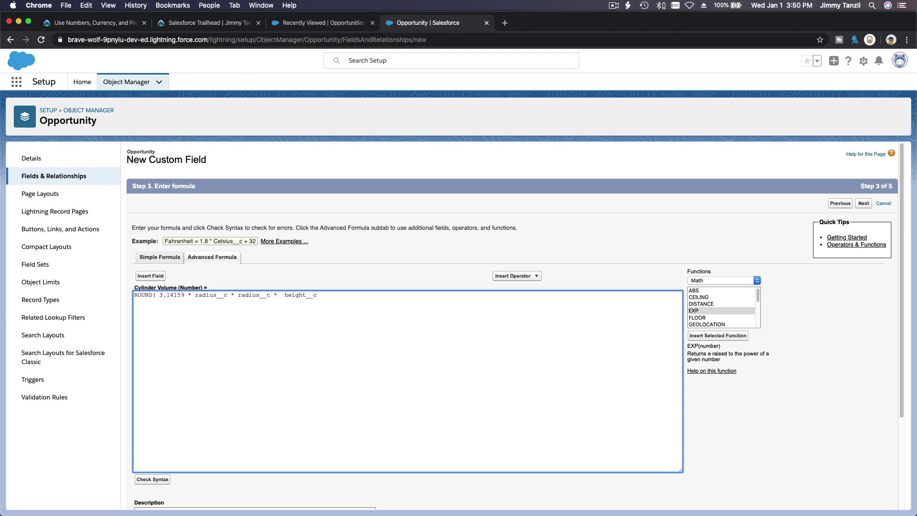
pyautogui.press('BackSpace')
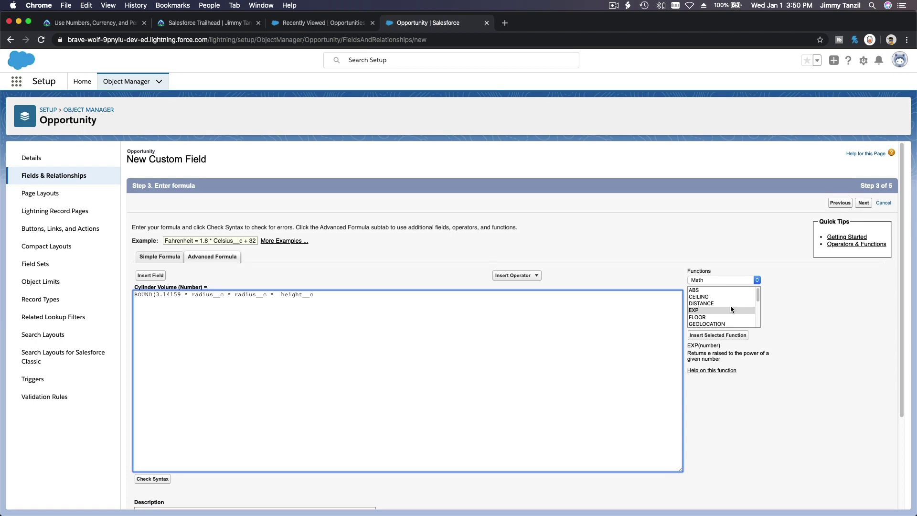
pyautogui.scroll(-3, 723, 300)
pyautogui.scroll(-1, 723, 300)
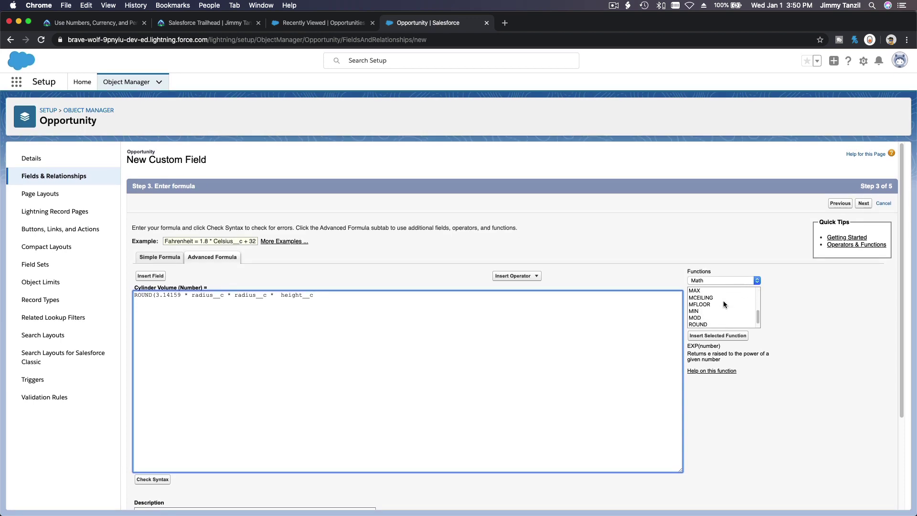
pyautogui.click(706, 317)
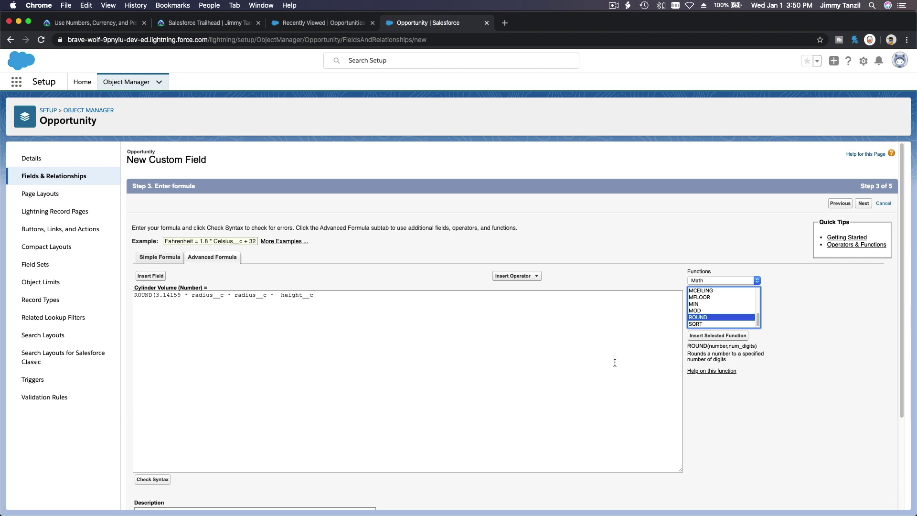
pyautogui.click(334, 295)
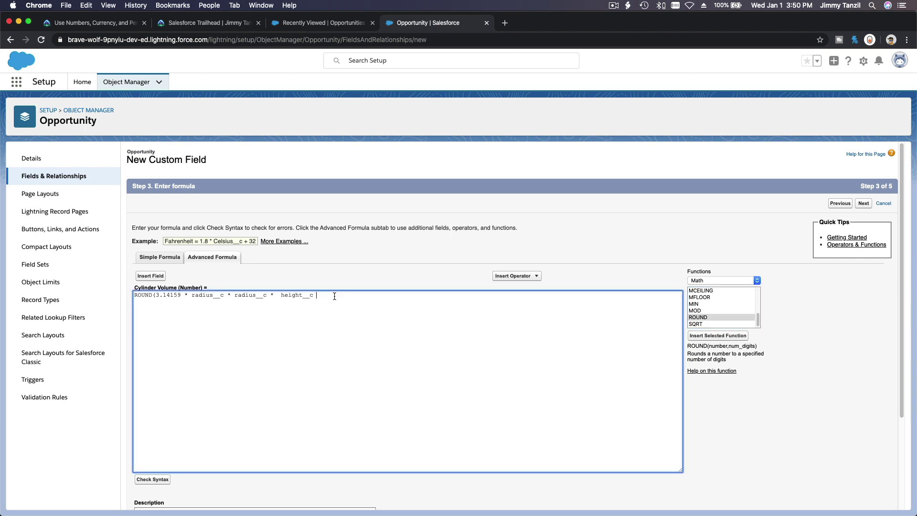
pyautogui.write(',0')
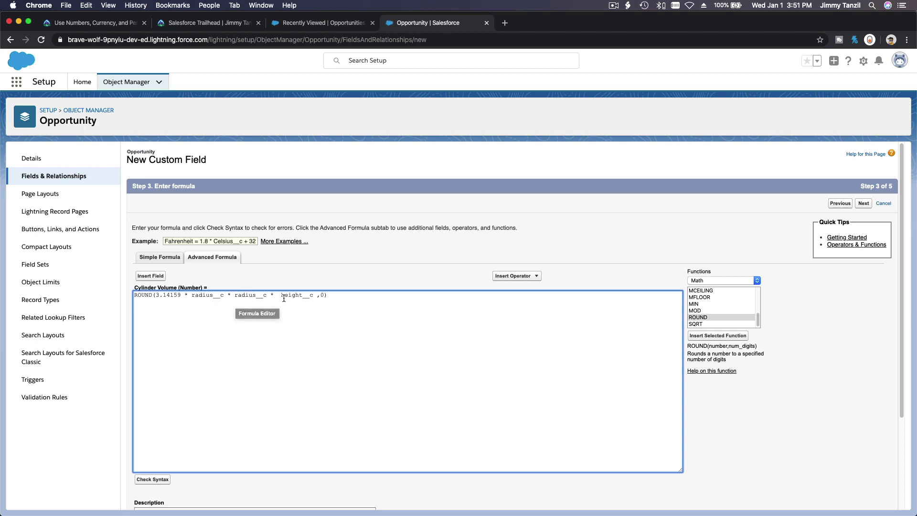
# Step: Run Check Syntax and confirm the rounded formula has no errors
pyautogui.click(160, 480)
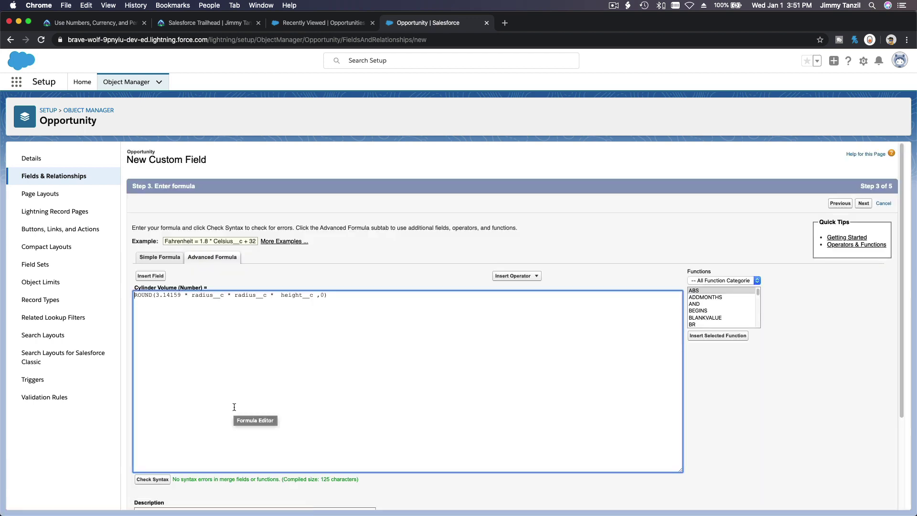
pyautogui.scroll(-5, 234, 406)
pyautogui.scroll(5, 234, 406)
pyautogui.scroll(-3, 234, 407)
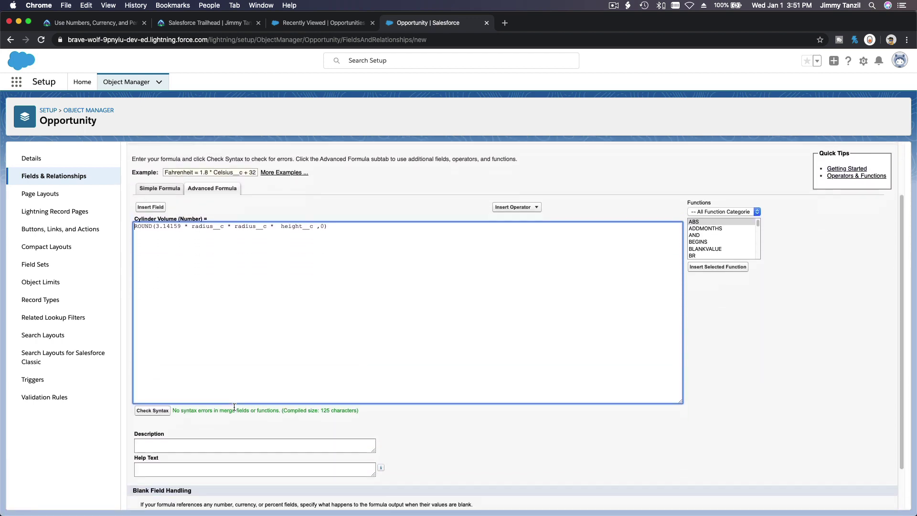
pyautogui.scroll(-1, 234, 406)
pyautogui.scroll(4, 234, 405)
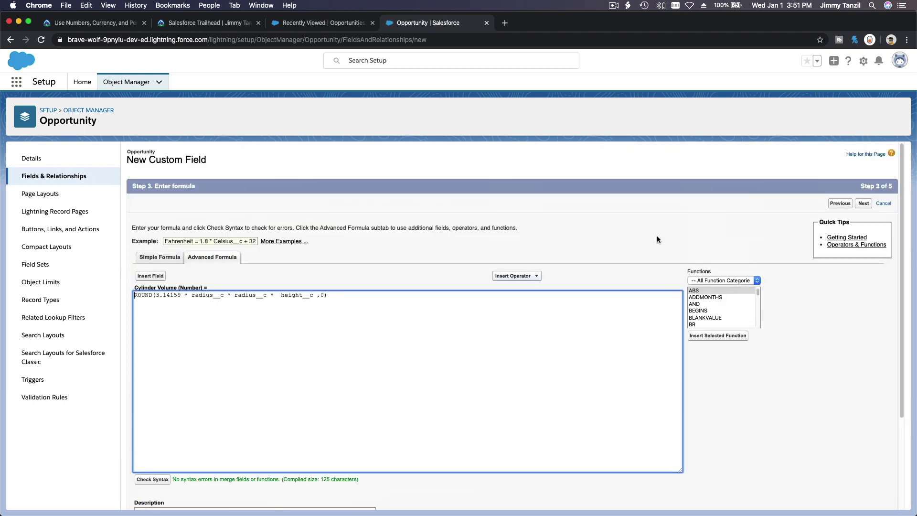
# Step: Save Cylinder Volume visible to every profile and on all layouts, then go to Recently Viewed Opportunities
pyautogui.click(863, 204)
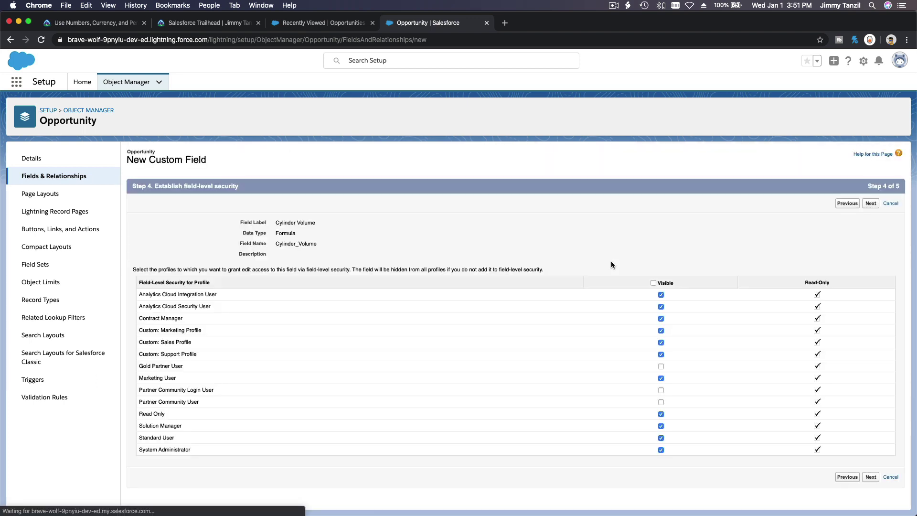
pyautogui.click(653, 283)
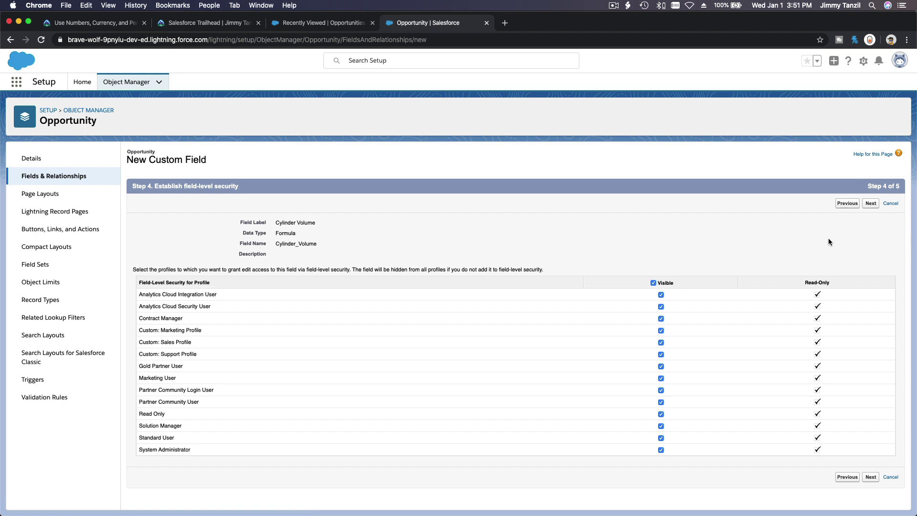
pyautogui.click(871, 206)
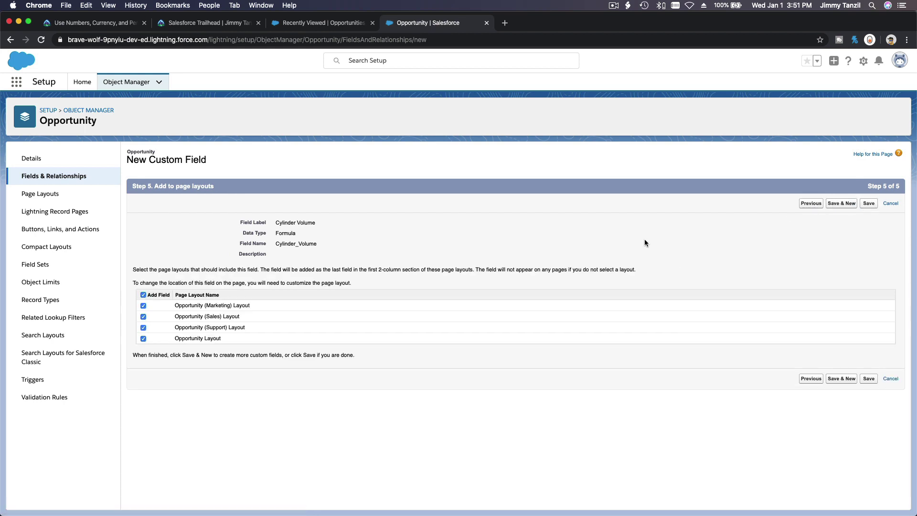
pyautogui.click(869, 204)
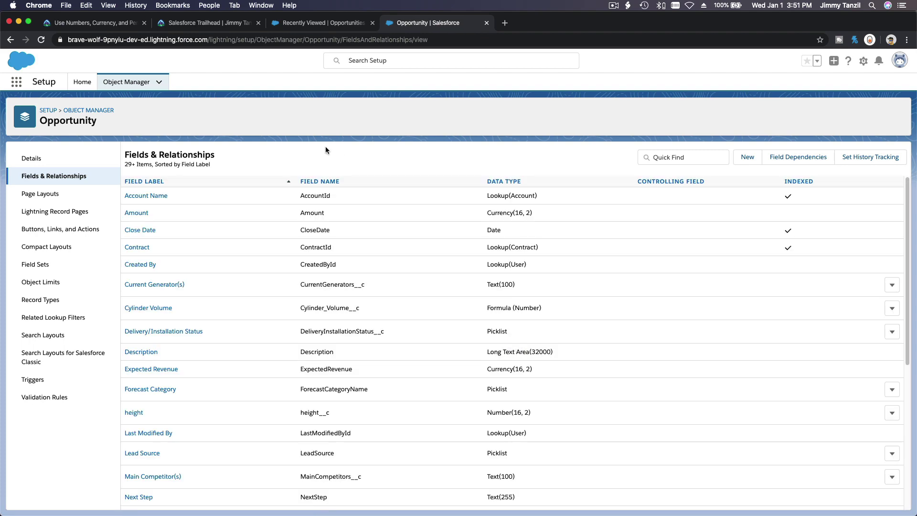
pyautogui.click(323, 23)
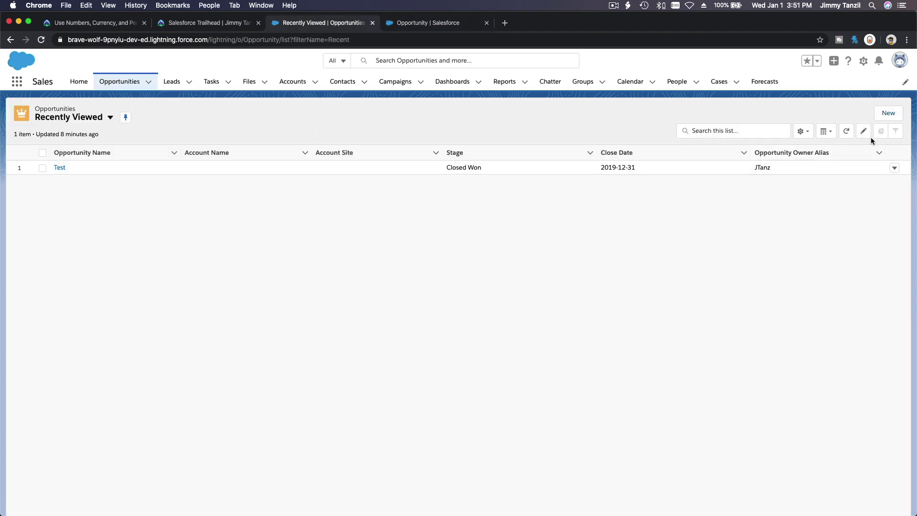
# Step: Start a new opportunity named Test 2, closing 2020-01-01 at the Prospecting stage
pyautogui.click(887, 115)
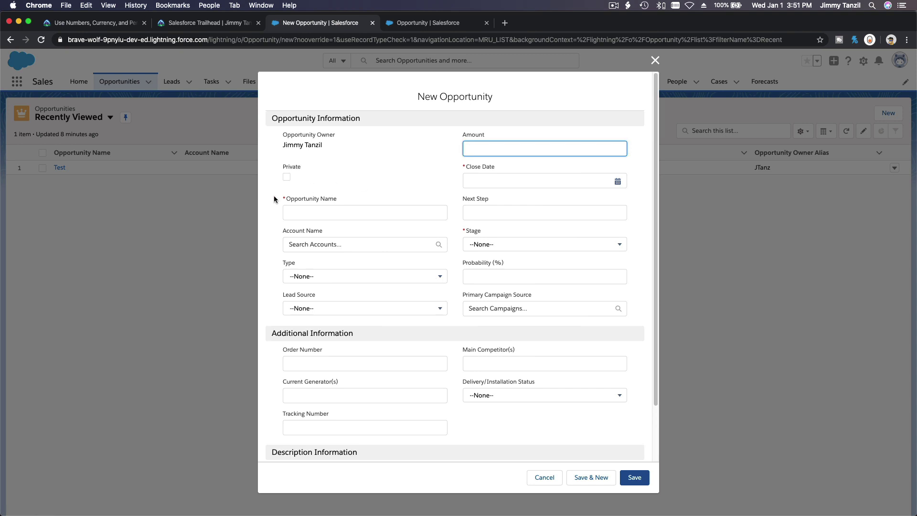
pyautogui.click(307, 206)
pyautogui.write('Test 2')
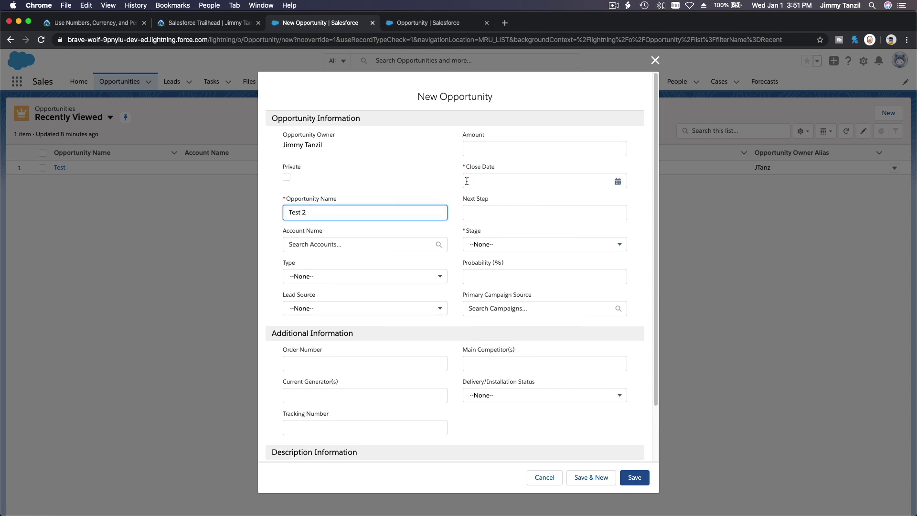
pyautogui.click(467, 181)
pyautogui.click(527, 232)
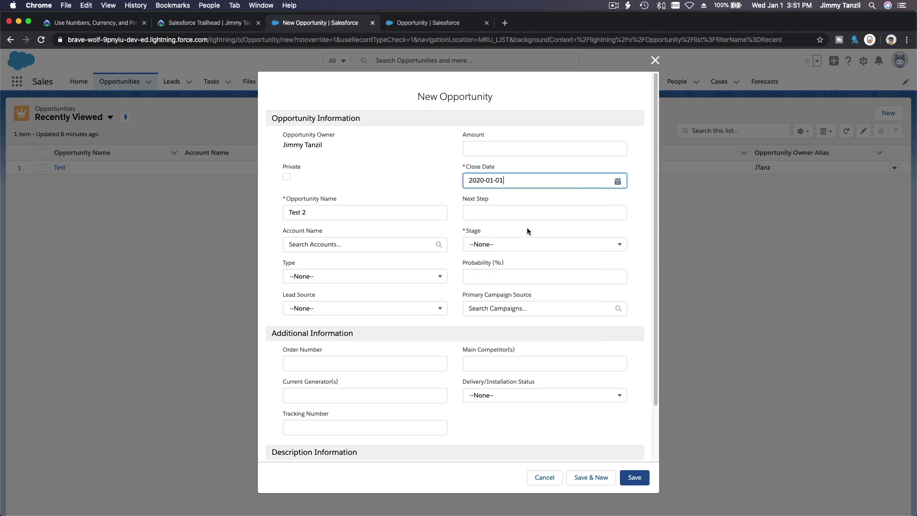
pyautogui.click(518, 244)
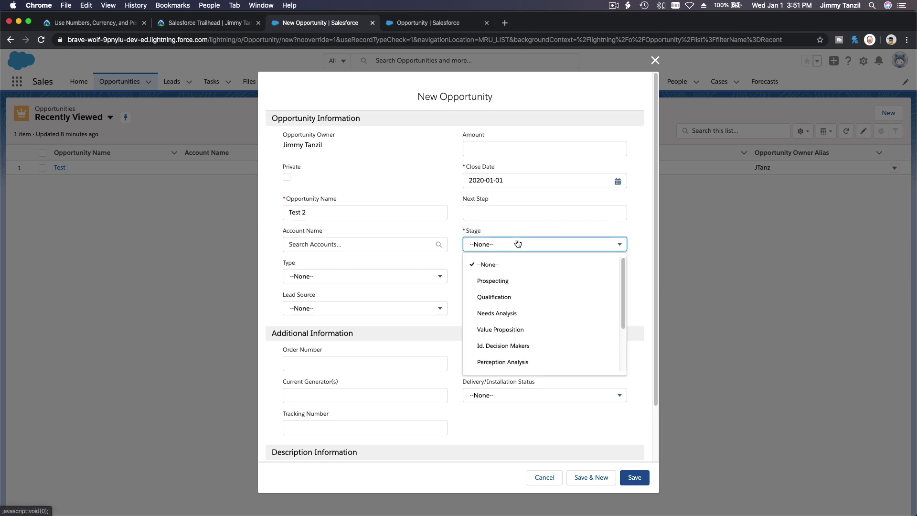
pyautogui.click(521, 276)
# Step: Cancel the New Opportunity form without saving it
pyautogui.scroll(-3, 431, 380)
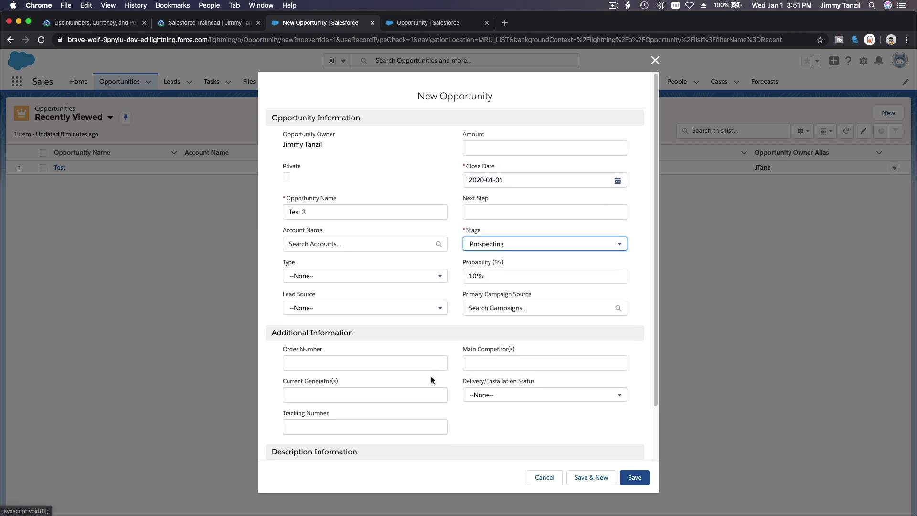
pyautogui.scroll(1, 431, 380)
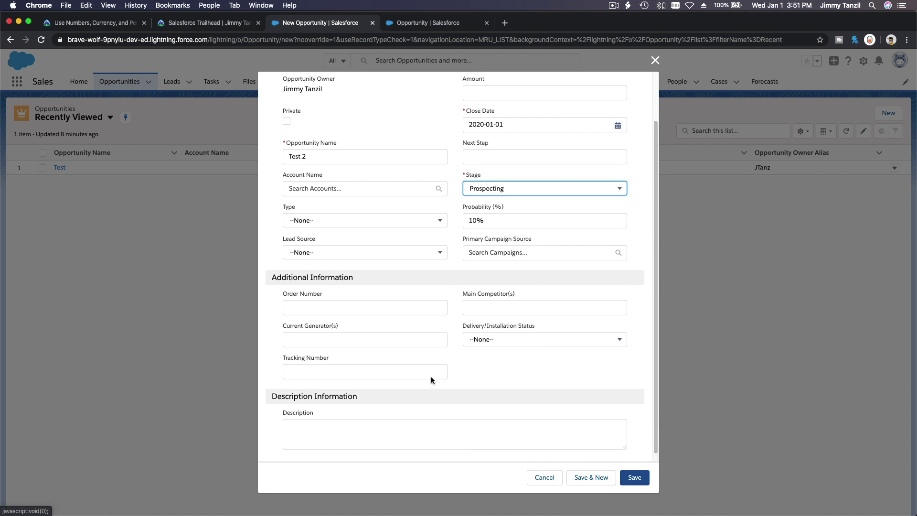
pyautogui.scroll(2, 431, 380)
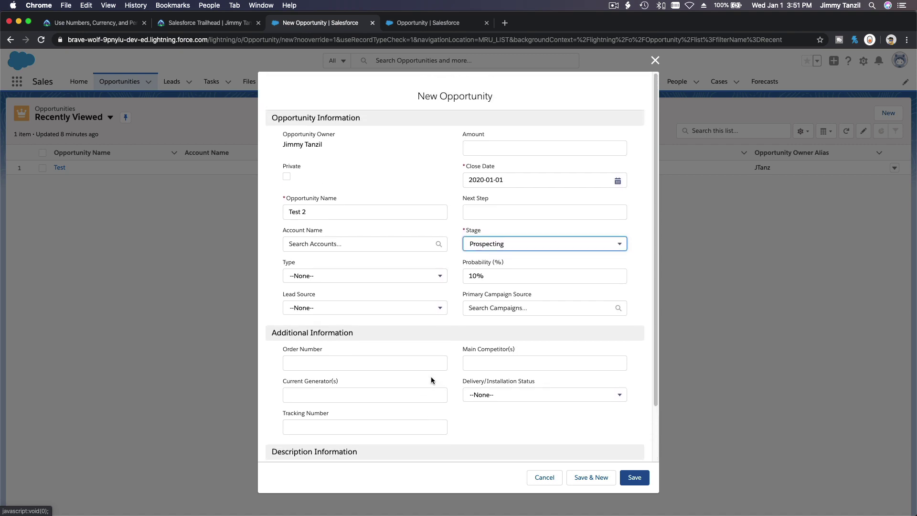
pyautogui.scroll(-3, 431, 379)
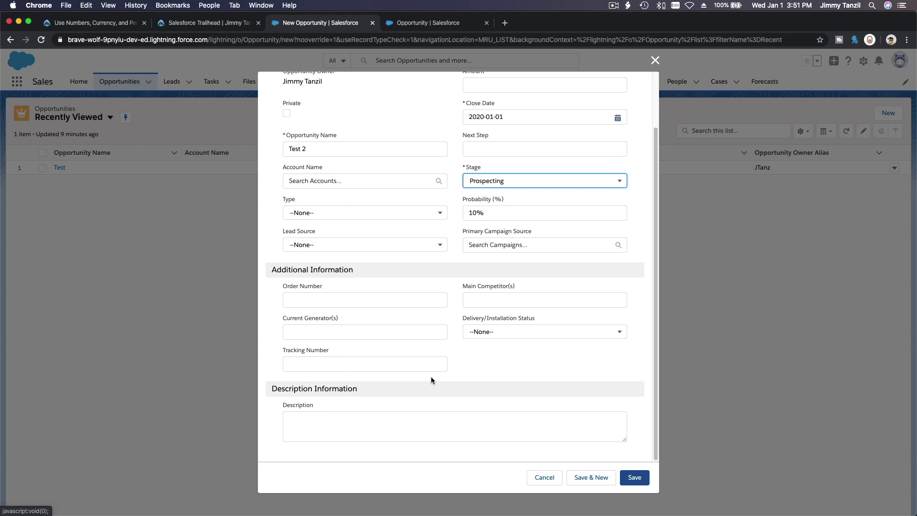
pyautogui.scroll(3, 431, 380)
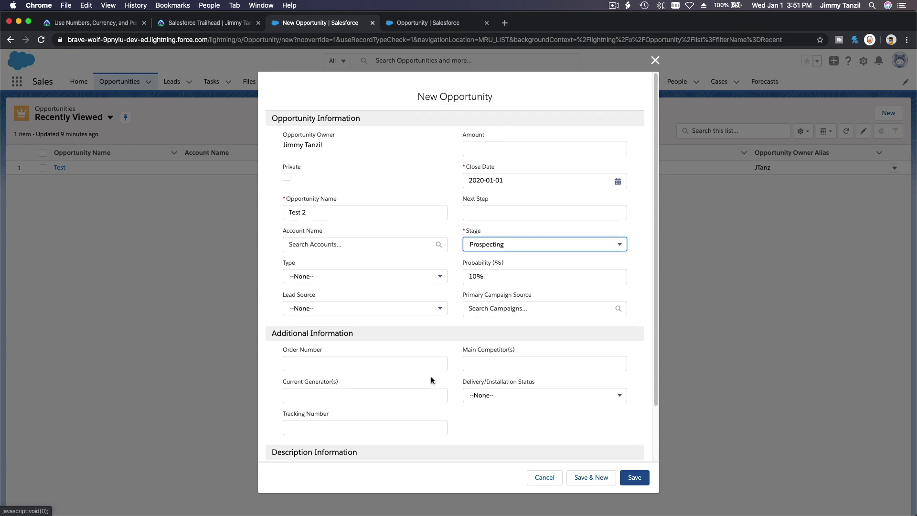
pyautogui.click(532, 476)
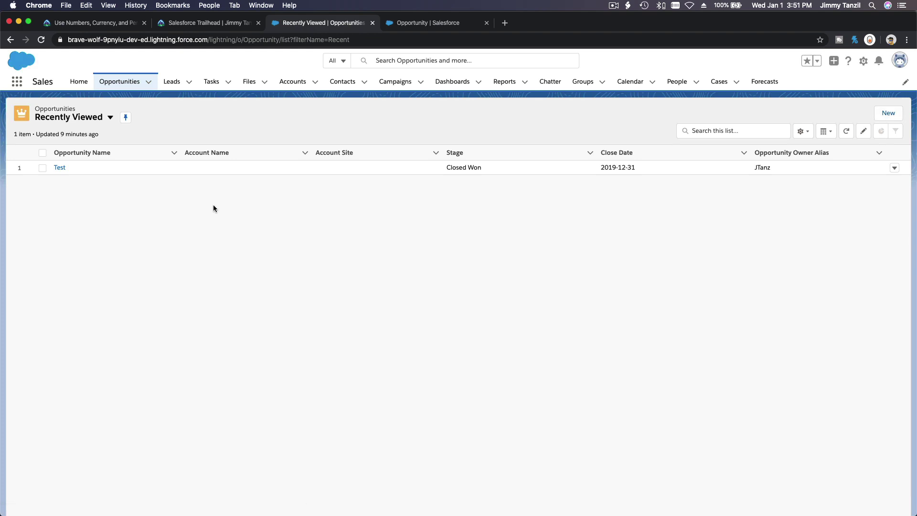
# Step: Reload the Opportunities list to pick up the new fields and start a new opportunity
pyautogui.click(42, 40)
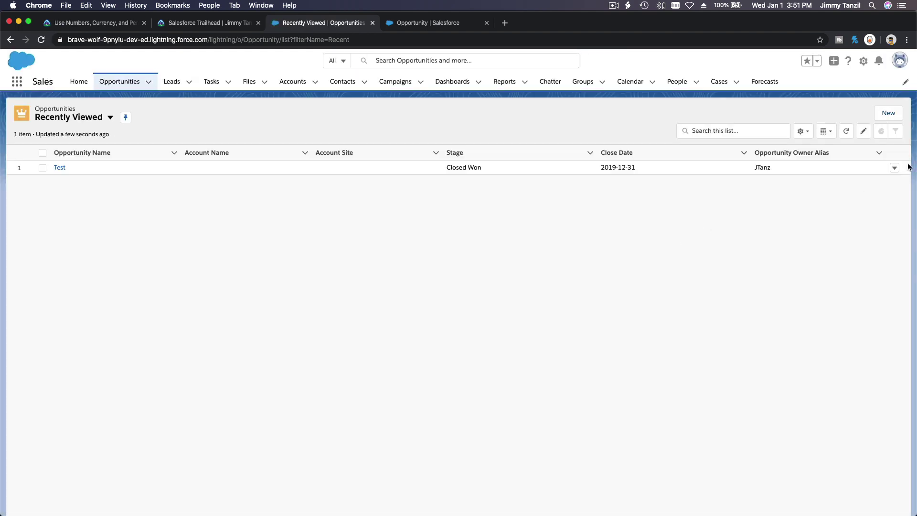
pyautogui.click(888, 112)
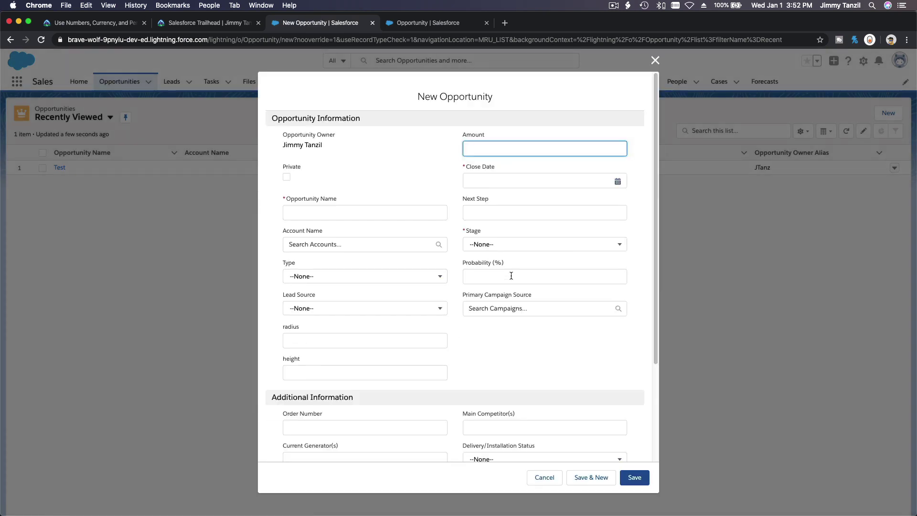
pyautogui.scroll(-5, 511, 276)
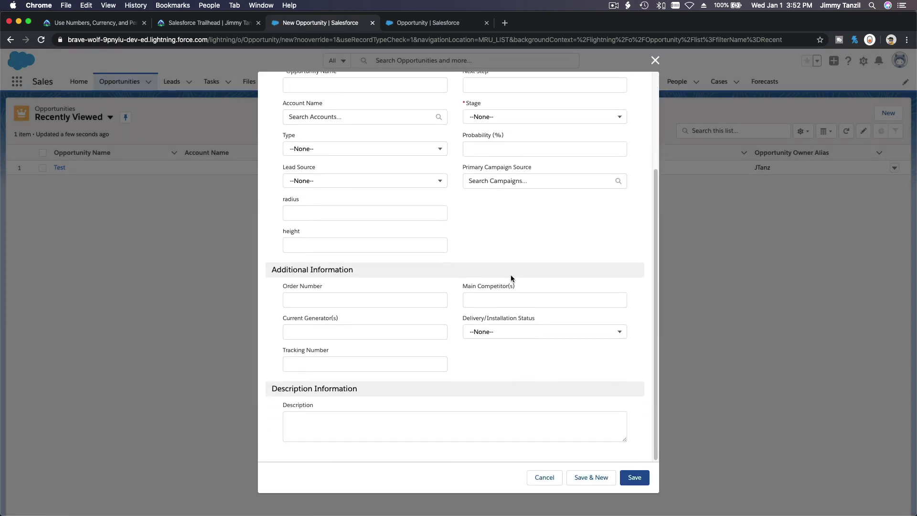
pyautogui.scroll(5, 354, 209)
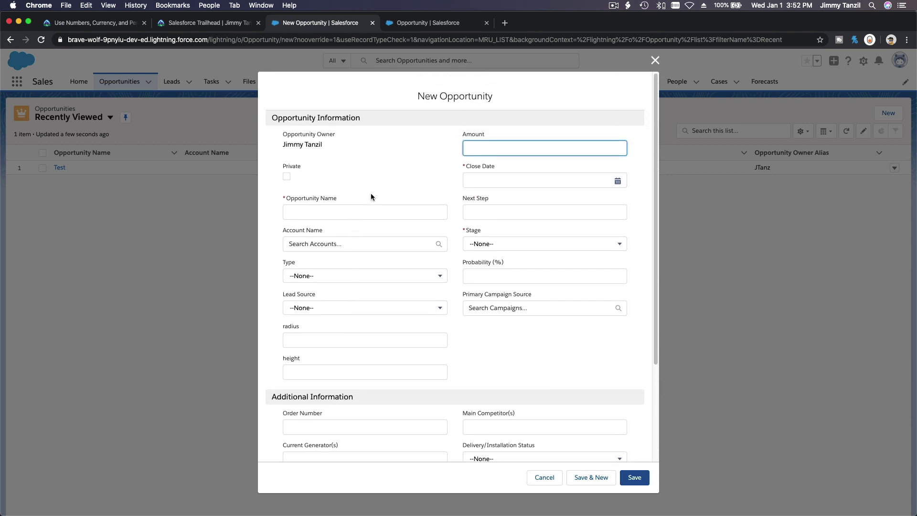
# Step: Name the opportunity Test 2, with close date 2020-01-01 and stage Prospecting
pyautogui.click(358, 213)
pyautogui.write('Test 2')
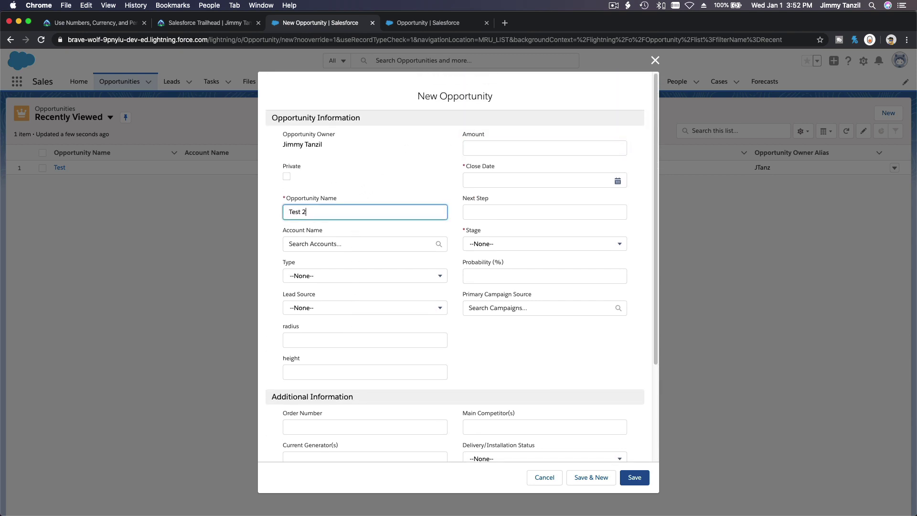
pyautogui.click(484, 181)
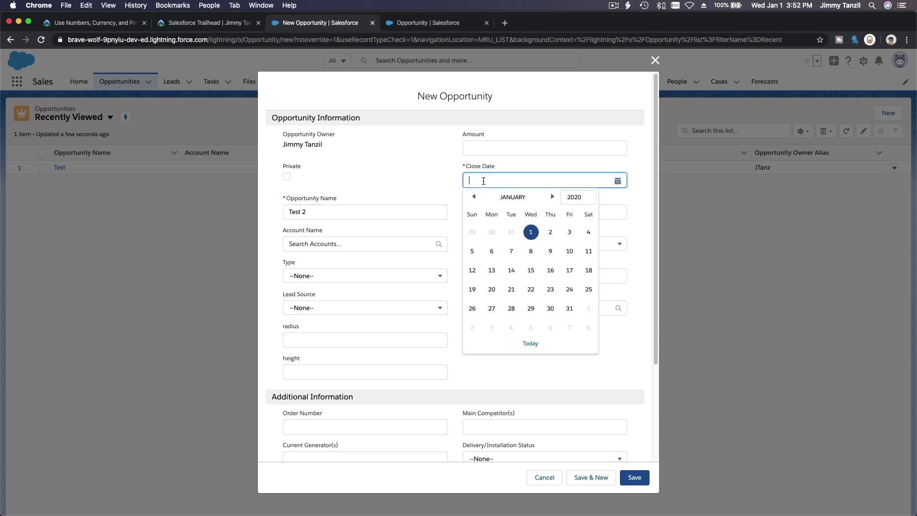
pyautogui.click(529, 233)
pyautogui.click(501, 243)
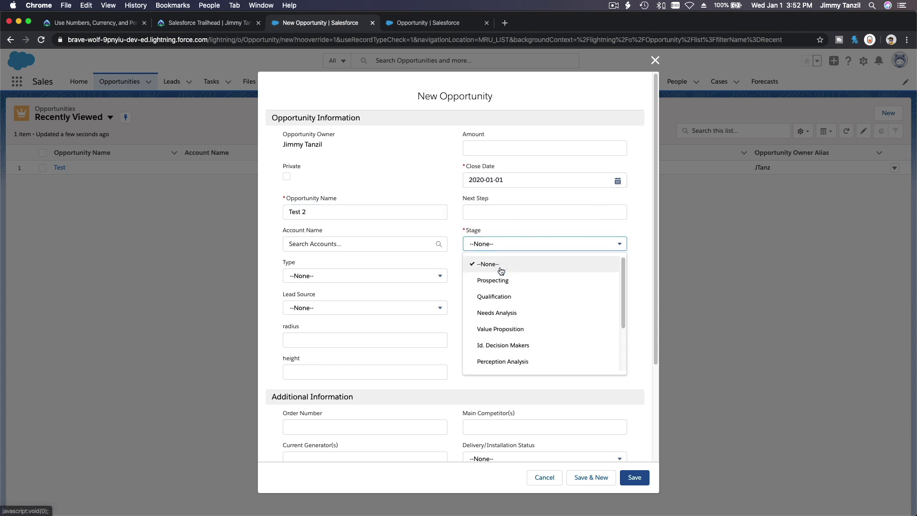
pyautogui.click(501, 276)
# Step: Enter radius 2 and height 10, then save the Test 2 opportunity
pyautogui.click(386, 342)
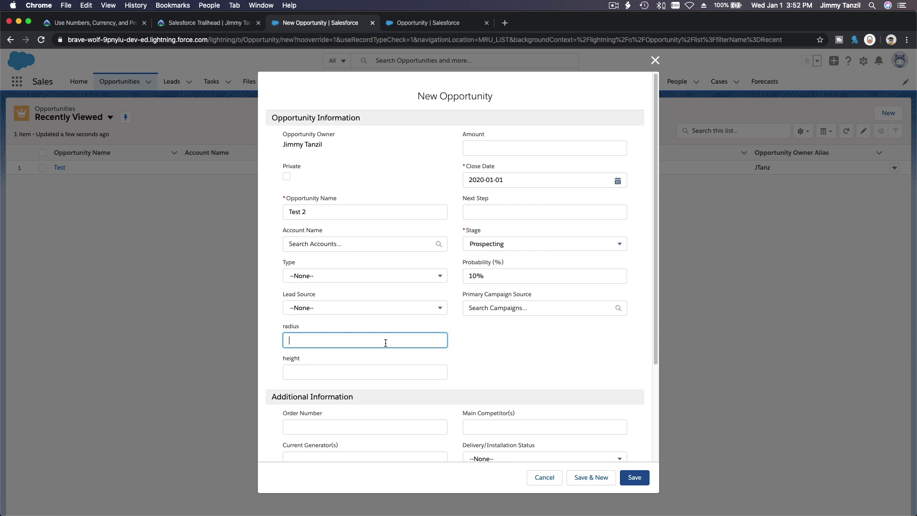
pyautogui.write('2')
pyautogui.click(371, 373)
pyautogui.write('10')
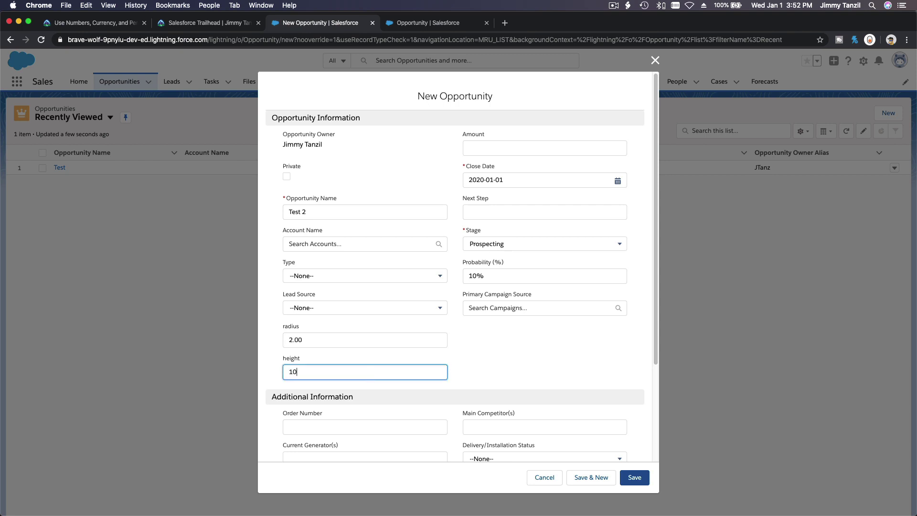
pyautogui.click(486, 357)
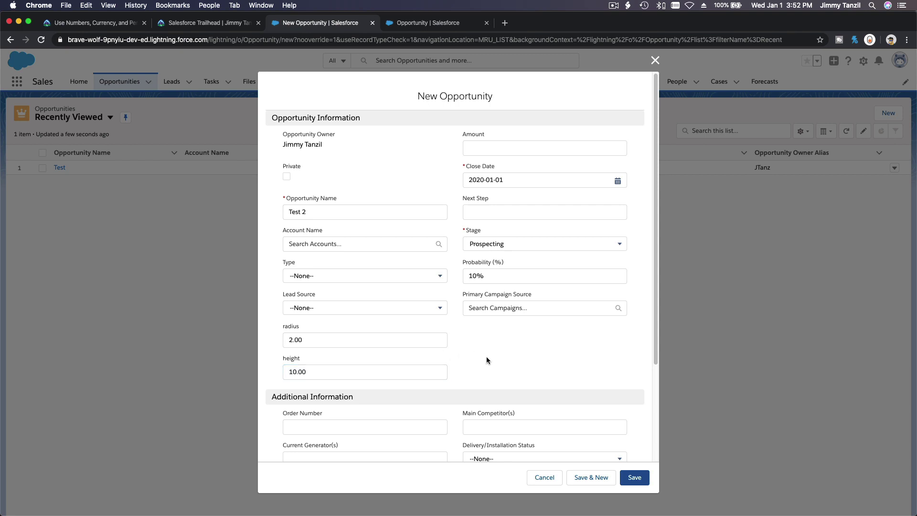
pyautogui.click(633, 478)
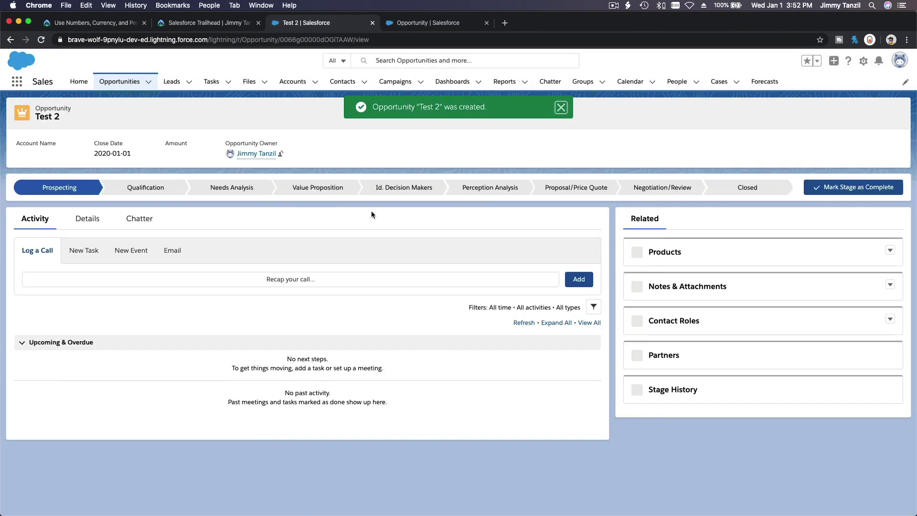
# Step: Show Test 2's details, where Cylinder Volume reads 126, then bring up system search
pyautogui.click(88, 218)
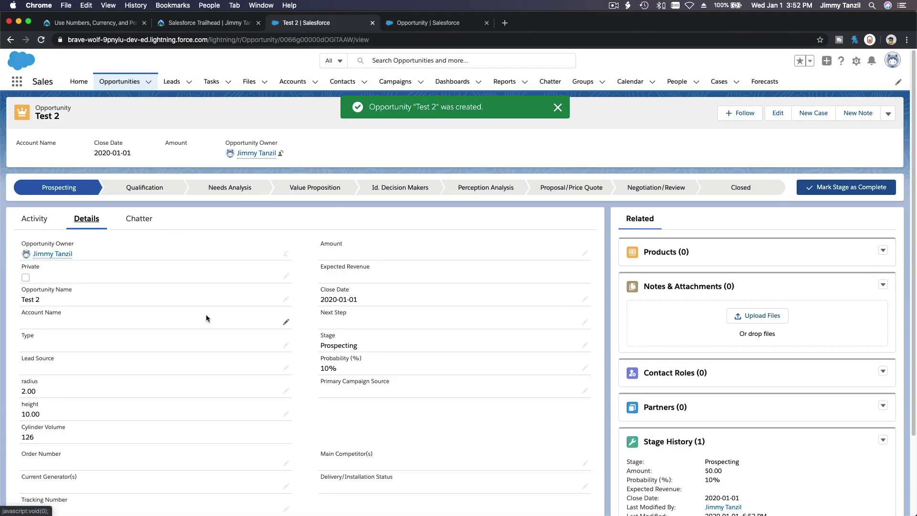
pyautogui.scroll(-1, 206, 317)
pyautogui.scroll(-2, 206, 315)
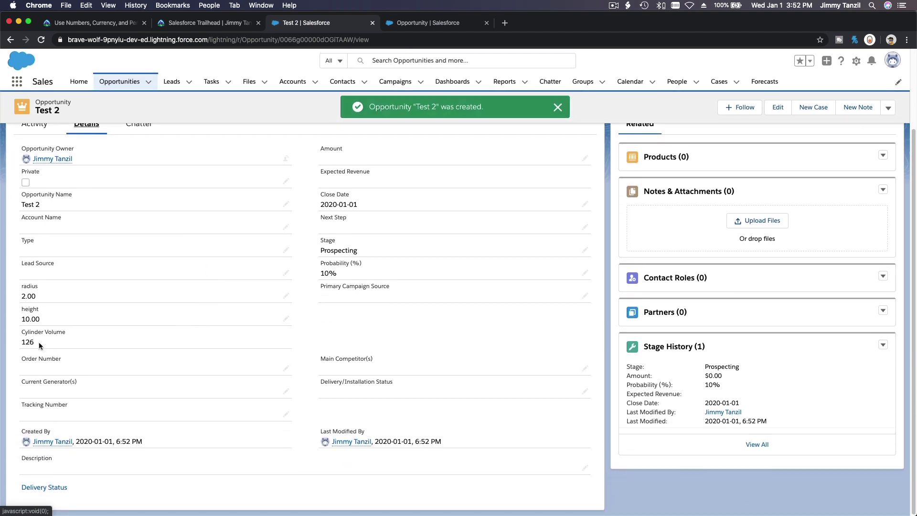
pyautogui.press('super+space')
# Step: Launch Calculator via search and enter 3.14
pyautogui.write('calculator')
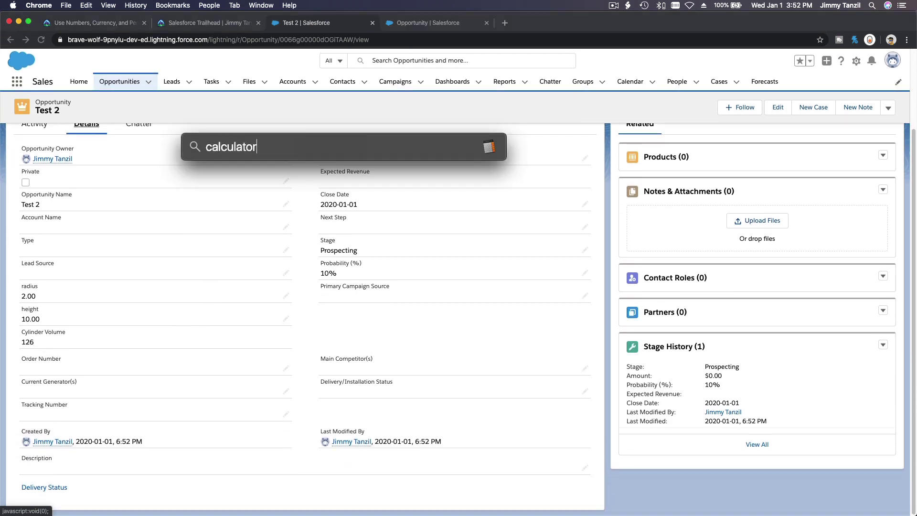
pyautogui.press('Return')
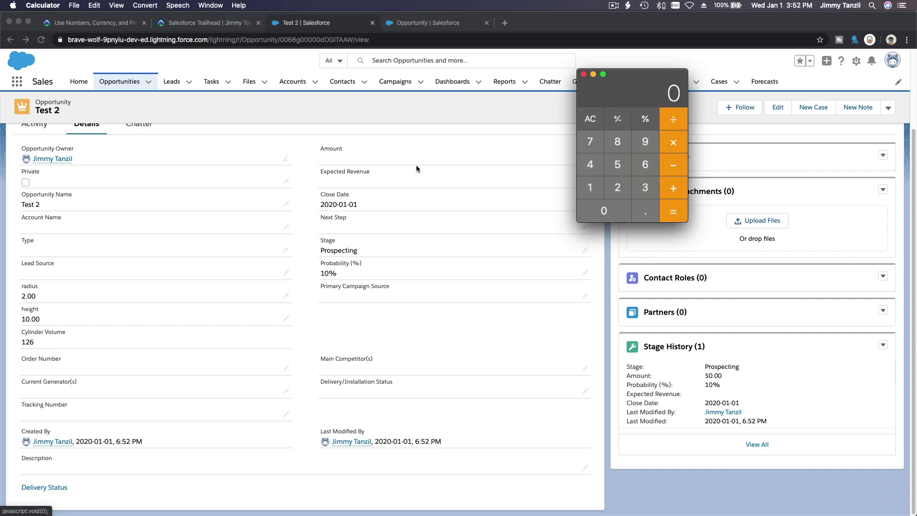
pyautogui.click(644, 185)
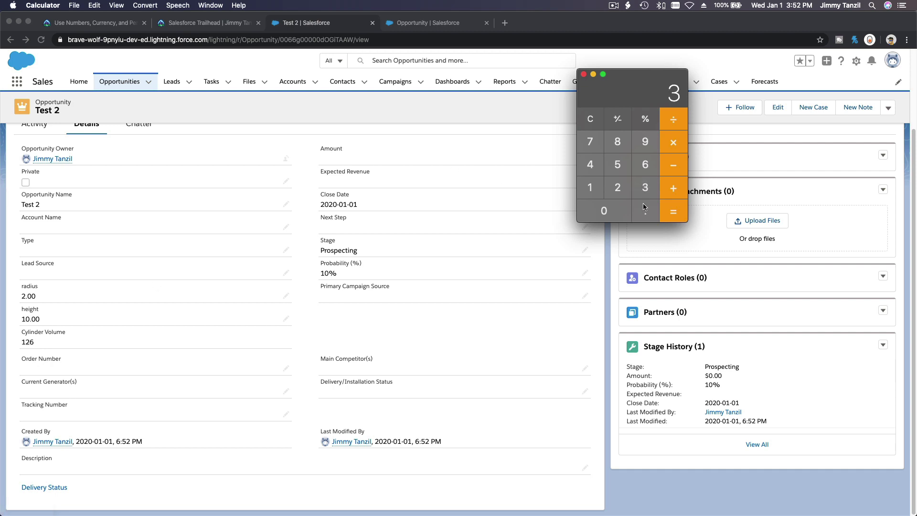
pyautogui.click(645, 207)
pyautogui.click(590, 187)
pyautogui.click(590, 164)
# Step: Multiply 3.14 by 2, 2 and 10 to get 125.6
pyautogui.click(621, 188)
pyautogui.click(676, 138)
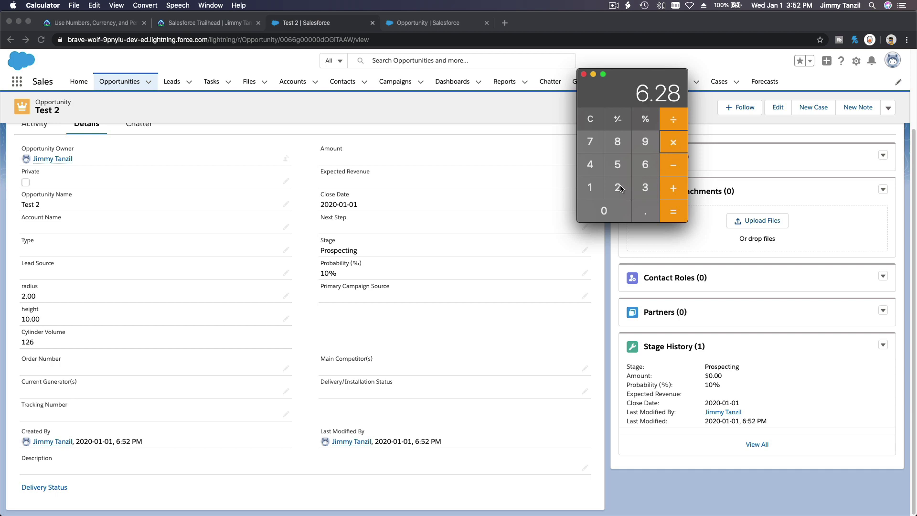
pyautogui.click(621, 188)
pyautogui.click(675, 143)
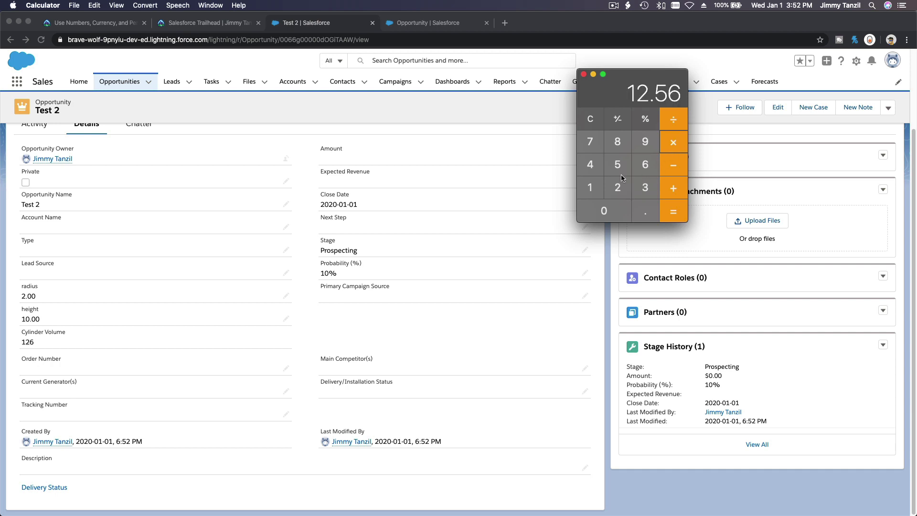
pyautogui.click(589, 189)
pyautogui.click(603, 211)
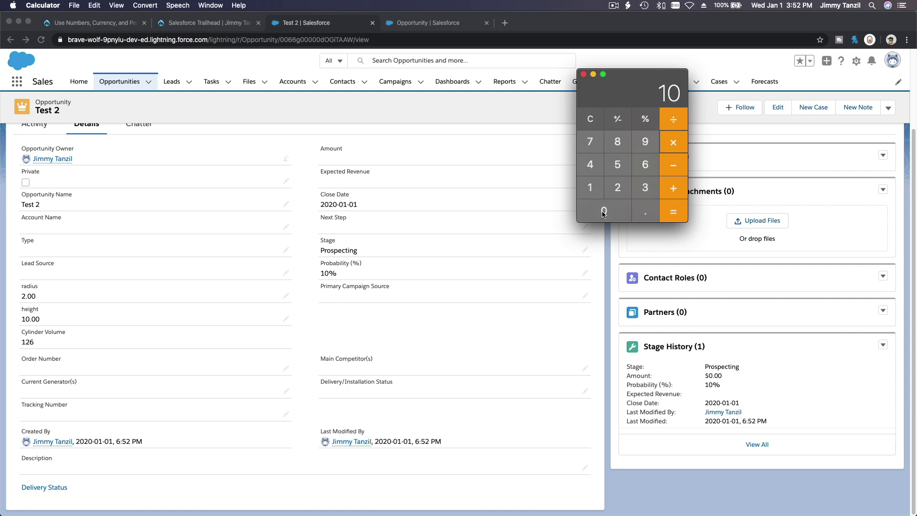
pyautogui.click(674, 212)
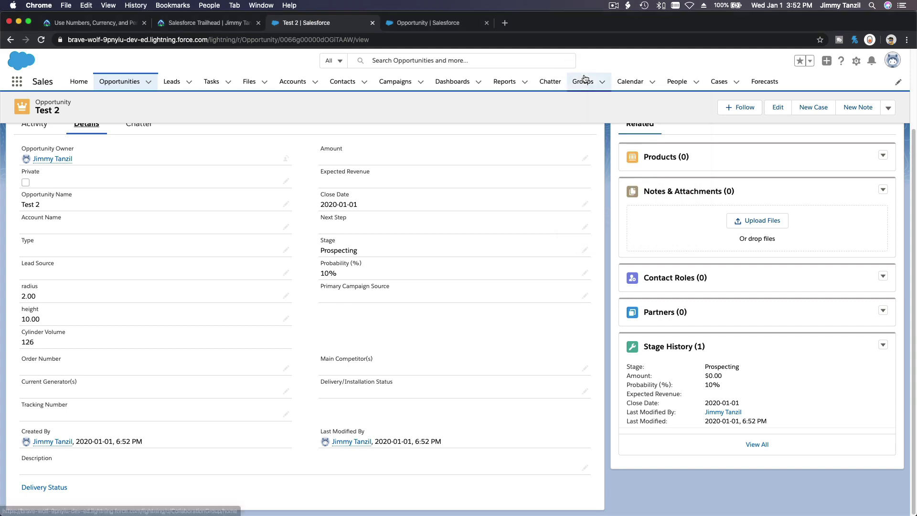
# Step: Close Calculator and have Trailhead check the challenge, earning 500 points
pyautogui.click(584, 74)
pyautogui.click(62, 22)
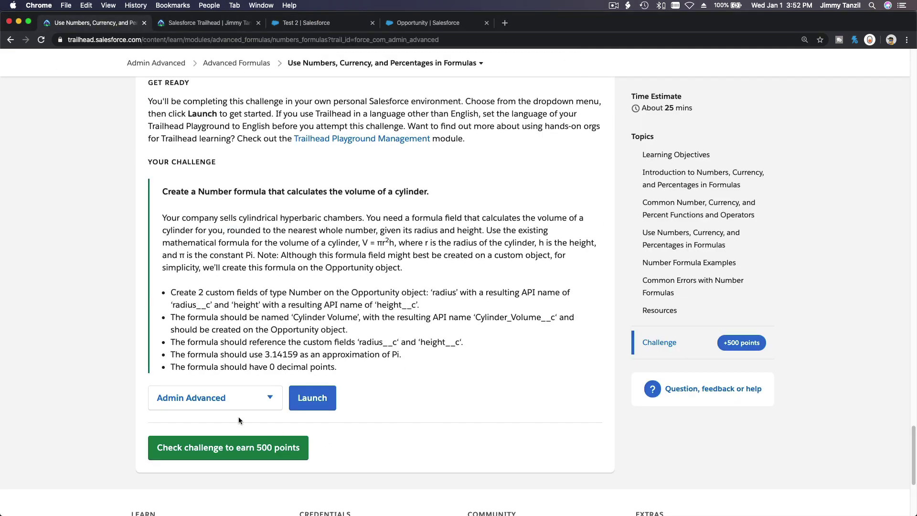
pyautogui.click(239, 447)
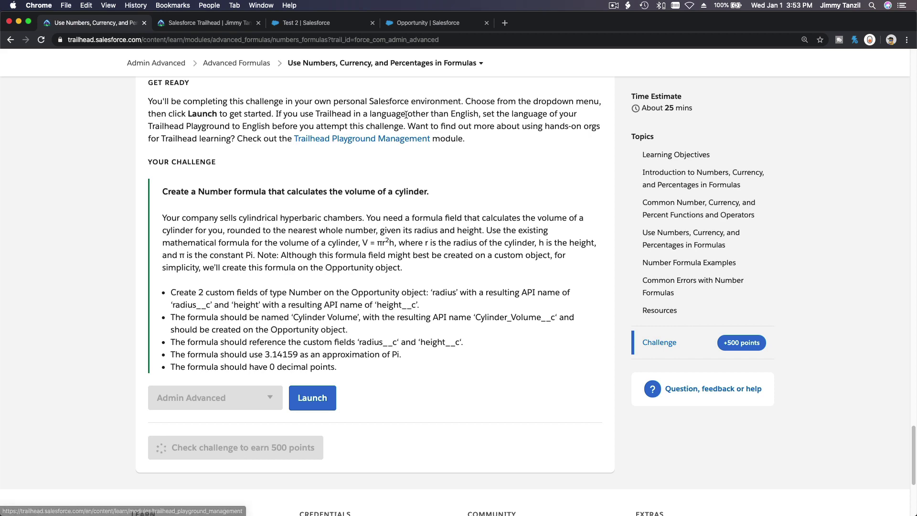
# Step: Open and close the Advanced Formulas units list
pyautogui.click(407, 63)
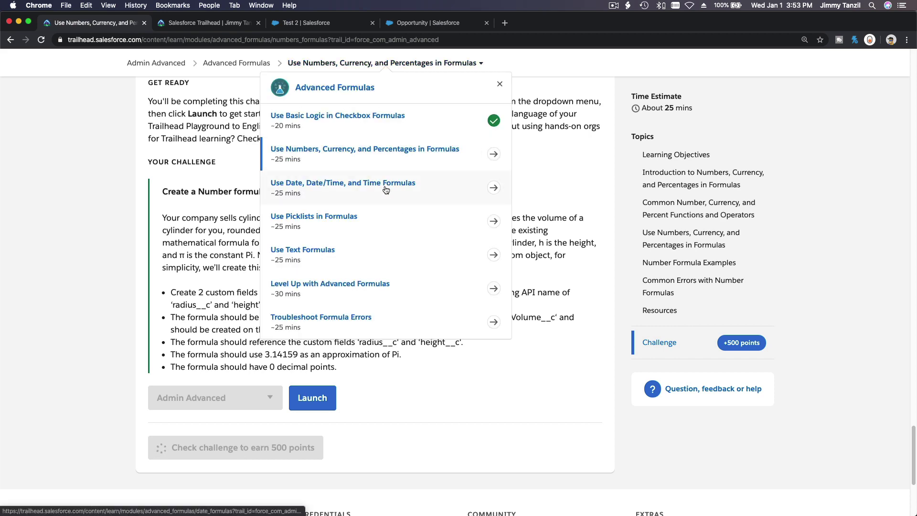
pyautogui.click(584, 200)
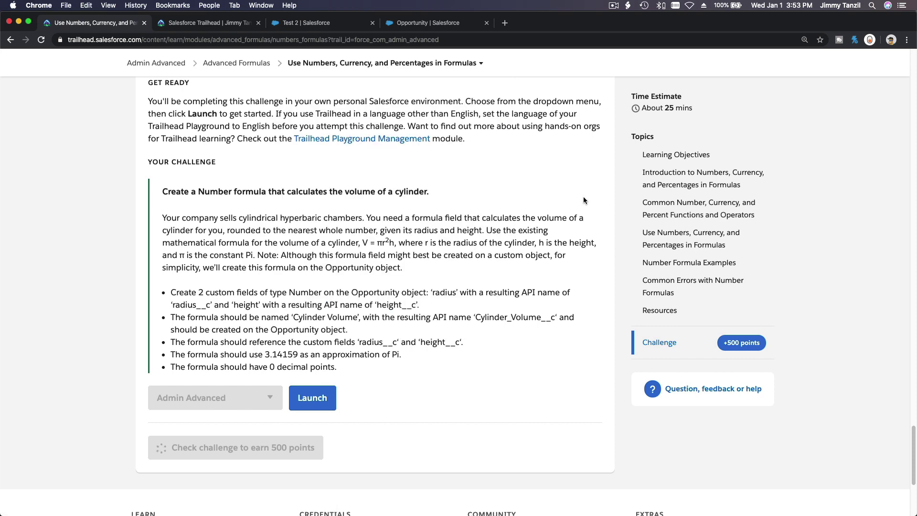
pyautogui.scroll(-2, 542, 250)
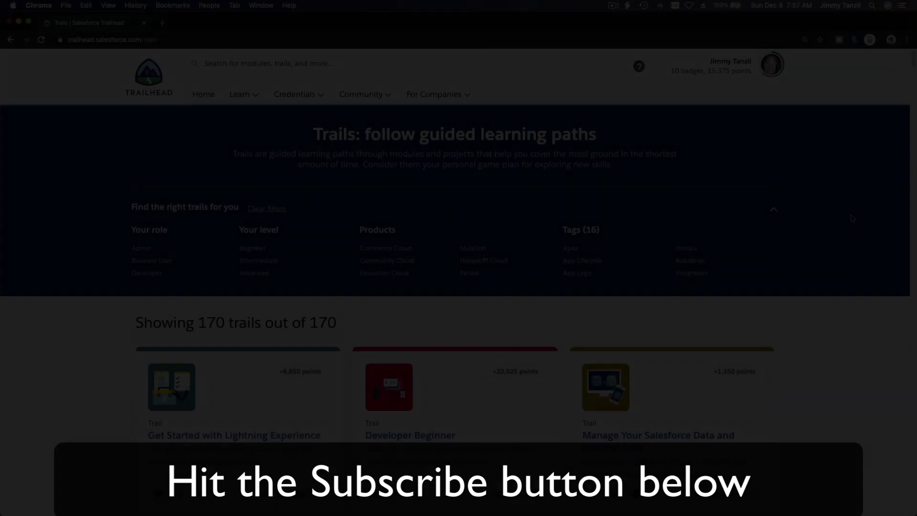
pyautogui.scroll(-20, 851, 218)
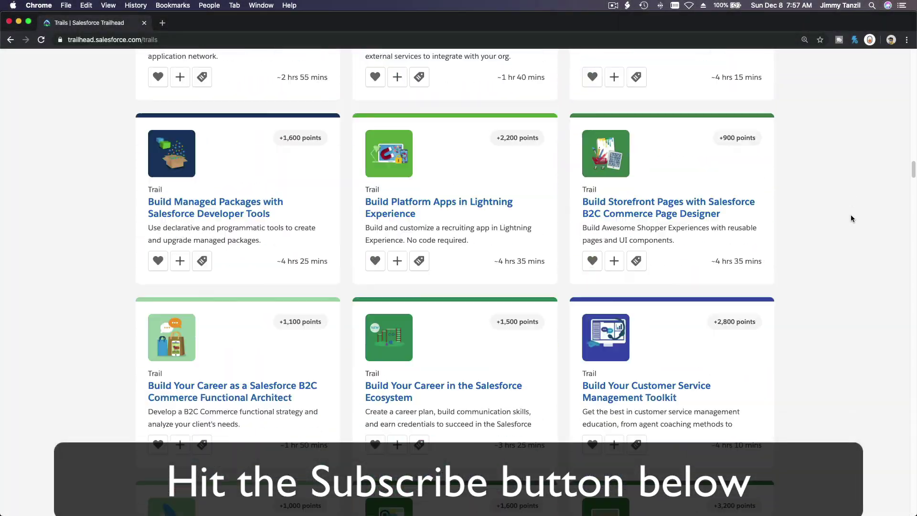
pyautogui.scroll(-15, 849, 218)
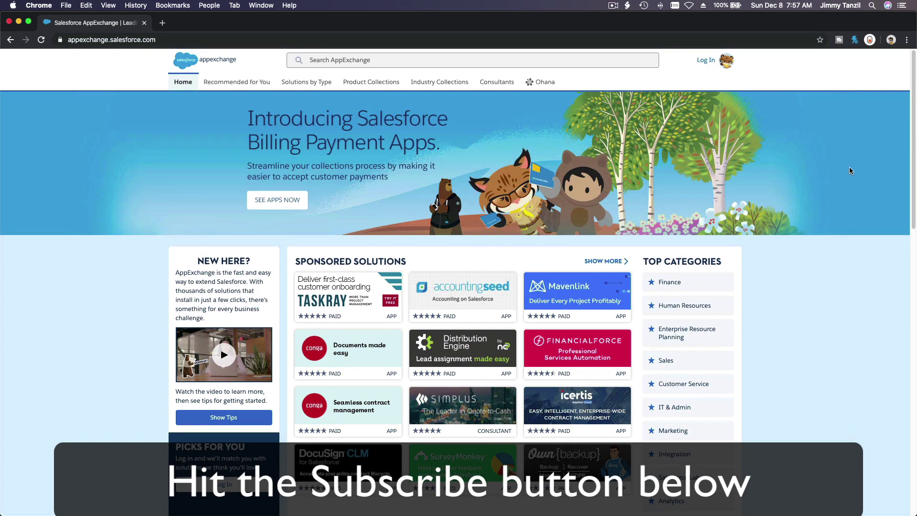
pyautogui.scroll(-10, 849, 170)
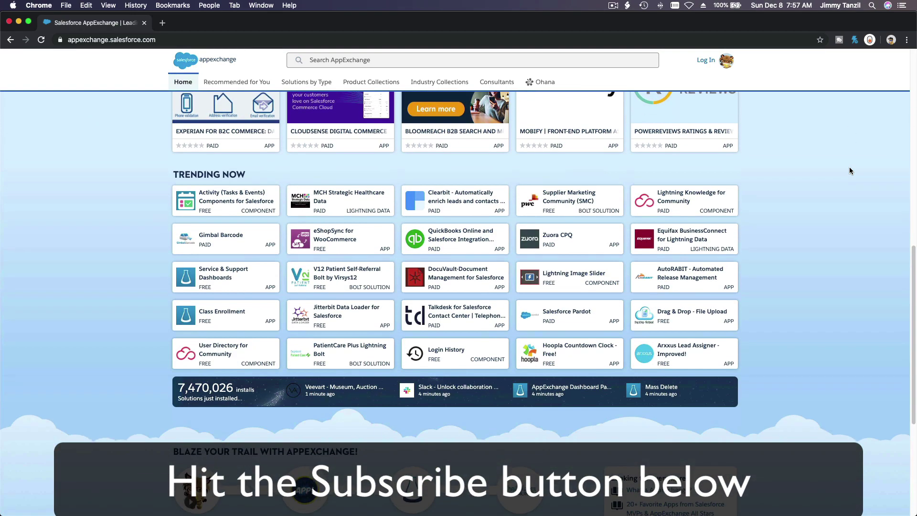
pyautogui.scroll(-5, 849, 171)
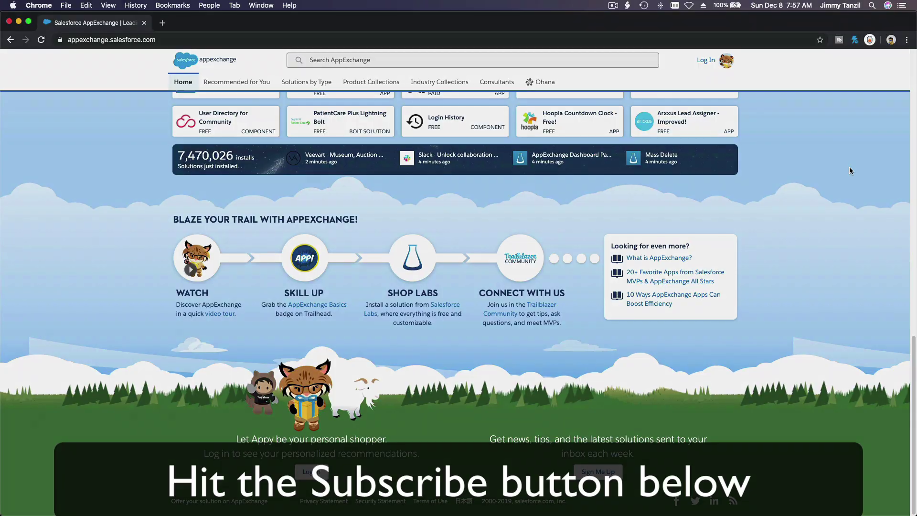